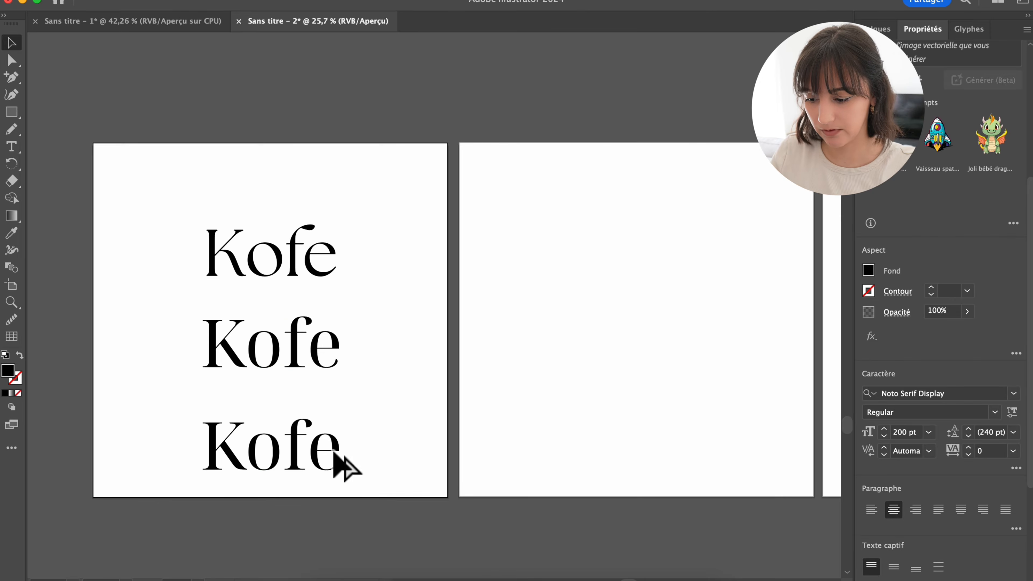
Change the font of the lowest "Kofe" text to Archer Display Regular
{"action": "left_click", "coordinate": [613, 169]}
{"action": "left_click", "coordinate": [733, 440]}
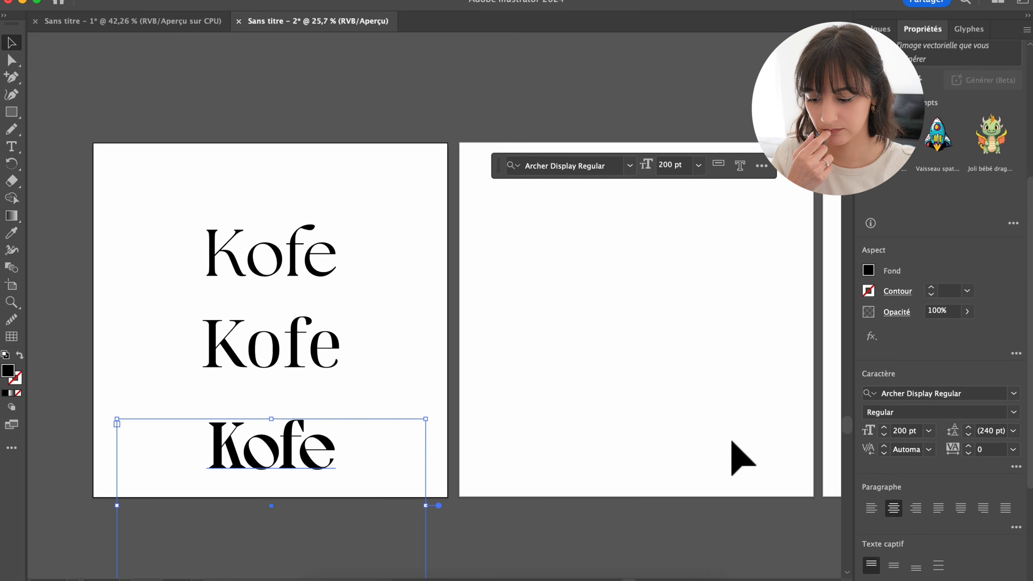
Try deleting the two lower "Kofe" texts together and undo the deletion
{"action": "left_click_drag", "start_coordinate": [491, 480], "coordinate": [182, 334]}
{"action": "key", "text": "Delete"}
{"action": "key", "text": "super+z"}
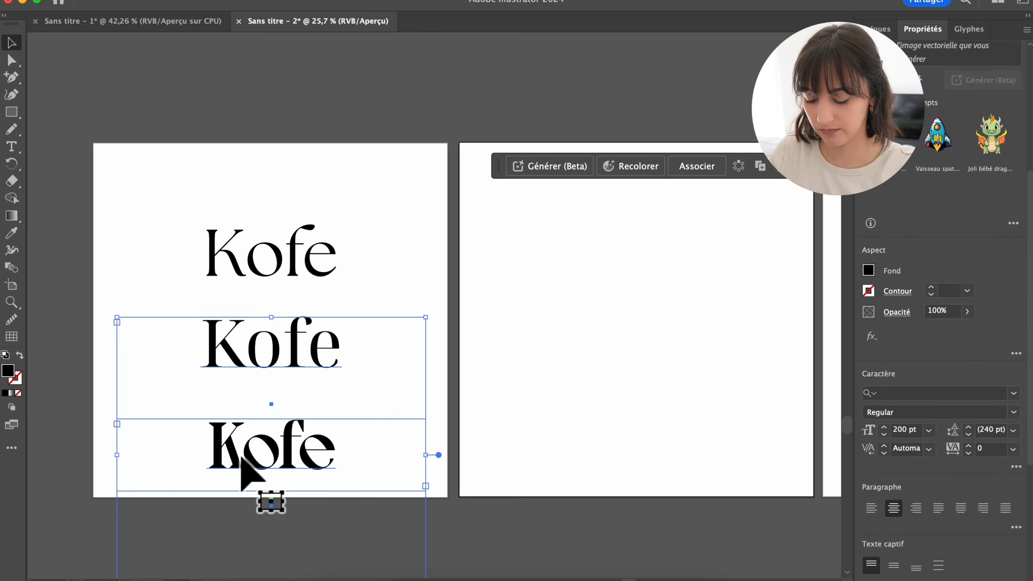
{"action": "key", "text": "Delete"}
{"action": "key", "text": "super+z"}
{"action": "left_click", "coordinate": [583, 398]}
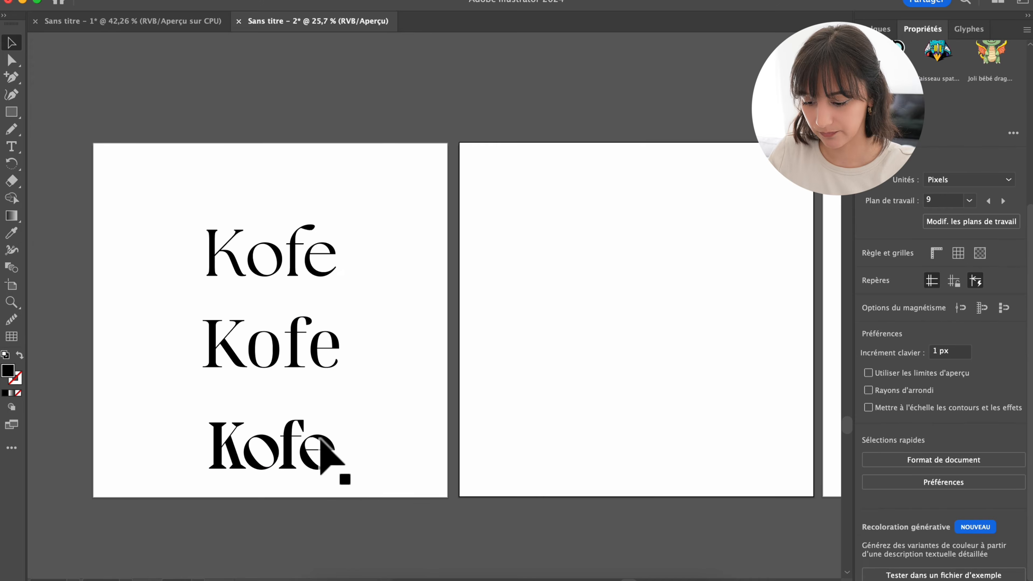
Delete the lowest "Kofe" text, set in Archer Display Regular
{"action": "left_click", "coordinate": [320, 446]}
{"action": "key", "text": "Delete"}
{"action": "scroll", "coordinate": [295, 378], "scroll_direction": "up", "scroll_amount": 3}
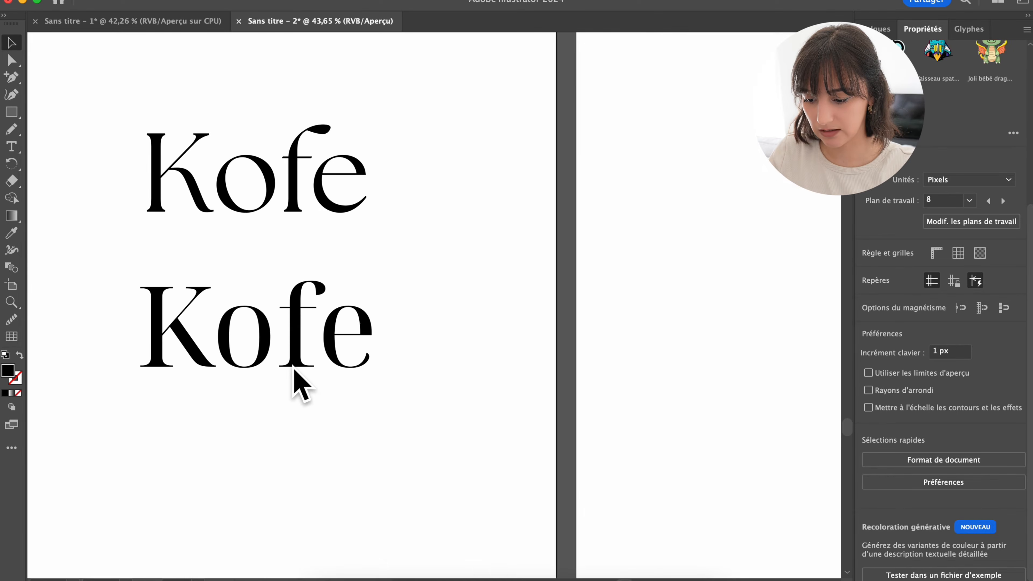
Compare the two remaining "Kofe" texts with each other and with the logo designs on the other artboards
{"action": "scroll", "coordinate": [294, 370], "scroll_direction": "up", "scroll_amount": 3}
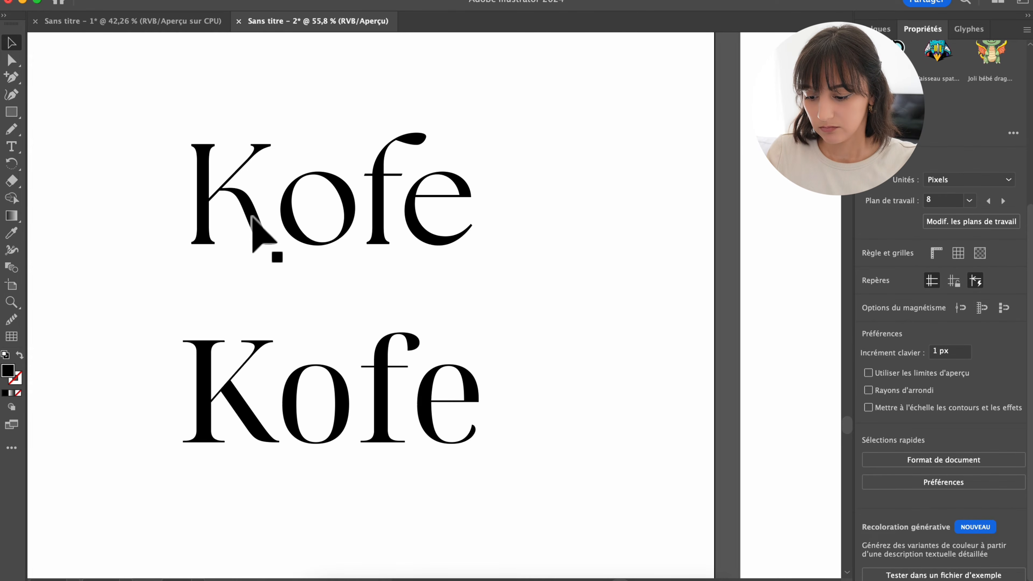
{"action": "scroll", "coordinate": [279, 235], "scroll_direction": "down", "scroll_amount": 5}
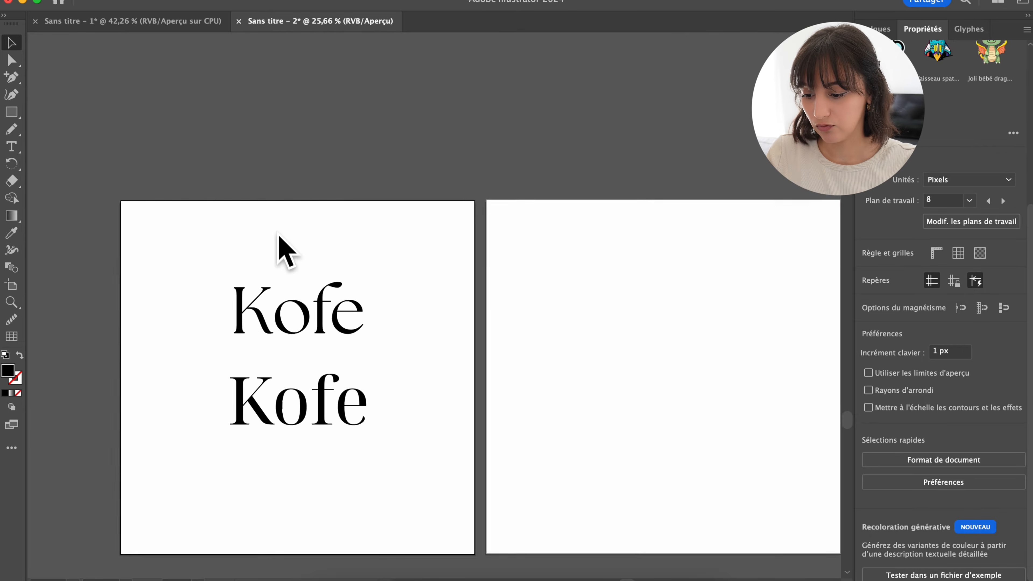
{"action": "scroll", "coordinate": [278, 234], "scroll_direction": "down", "scroll_amount": 15}
{"action": "scroll", "coordinate": [278, 233], "scroll_direction": "up", "scroll_amount": 3}
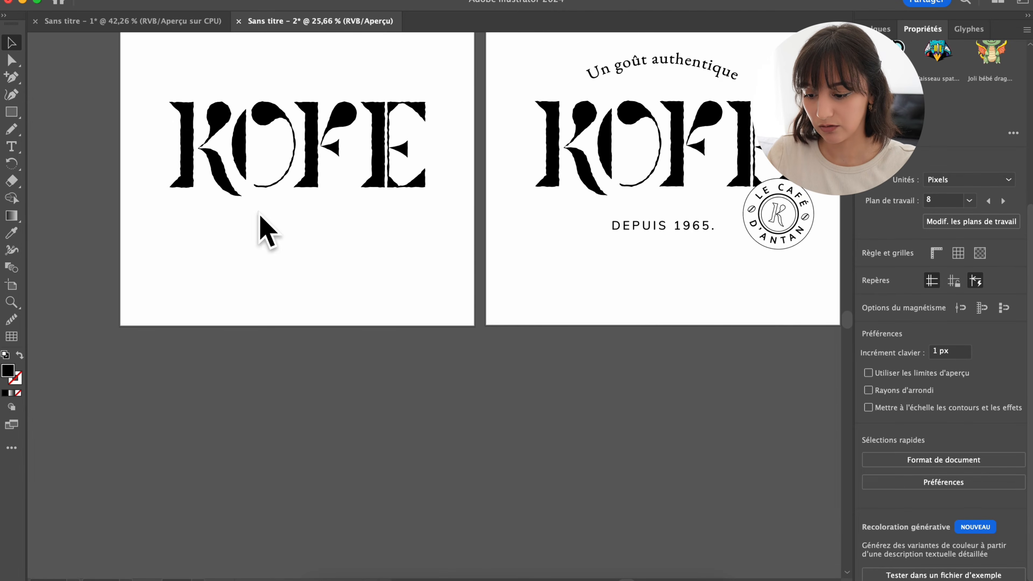
{"action": "scroll", "coordinate": [240, 198], "scroll_direction": "down", "scroll_amount": 3}
{"action": "scroll", "coordinate": [247, 208], "scroll_direction": "down", "scroll_amount": 15}
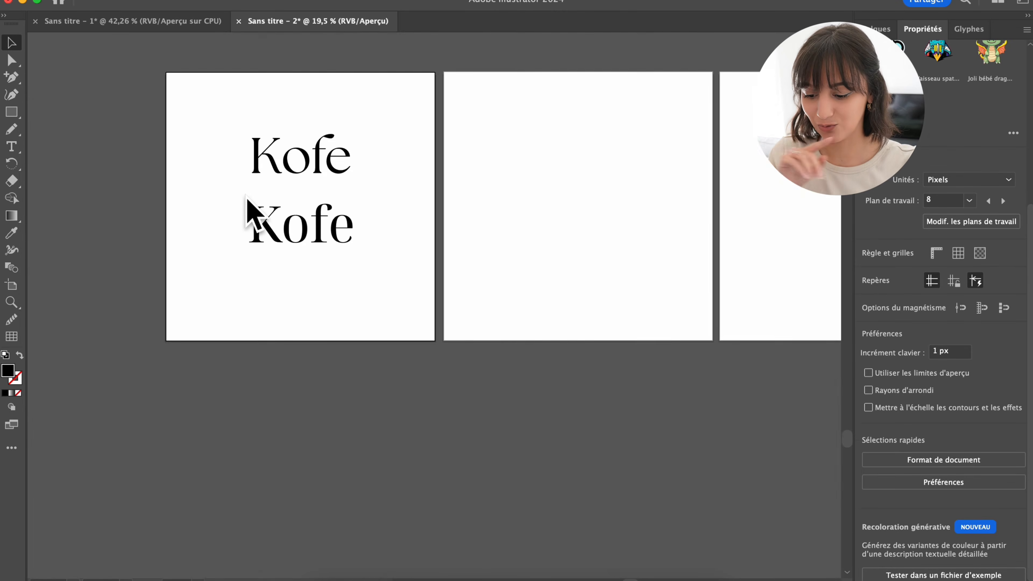
{"action": "scroll", "coordinate": [248, 209], "scroll_direction": "up", "scroll_amount": 2}
{"action": "scroll", "coordinate": [246, 196], "scroll_direction": "up", "scroll_amount": 10}
Delete the lower "Kofe" text set in Noto Serif Display, keeping only the upper wordmark
{"action": "left_click_drag", "start_coordinate": [667, 417], "coordinate": [237, 403]}
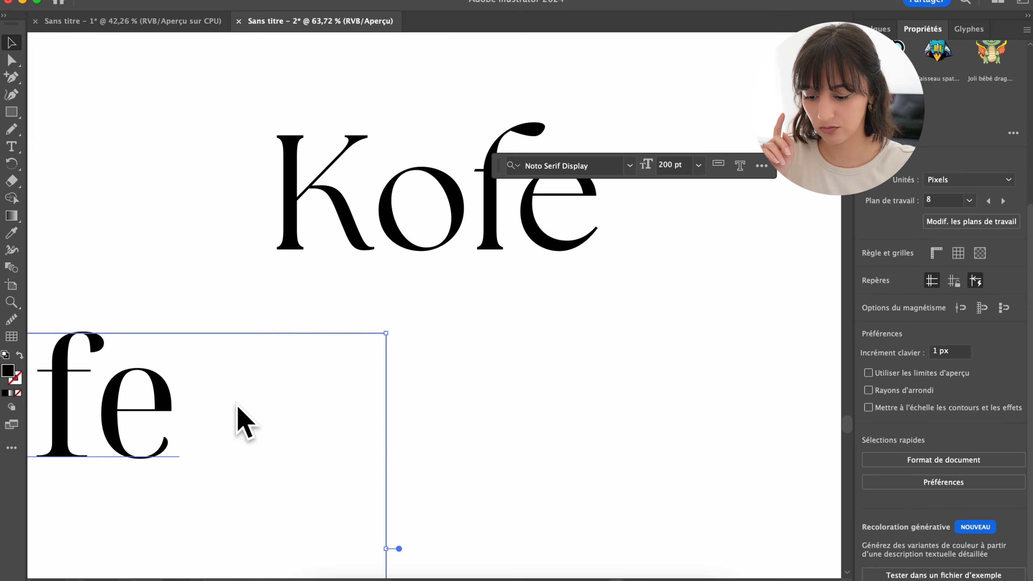
{"action": "key", "text": "BackSpace"}
{"action": "left_click", "coordinate": [244, 421]}
{"action": "scroll", "coordinate": [491, 178], "scroll_direction": "up", "scroll_amount": 2}
{"action": "scroll", "coordinate": [493, 181], "scroll_direction": "down", "scroll_amount": 3}
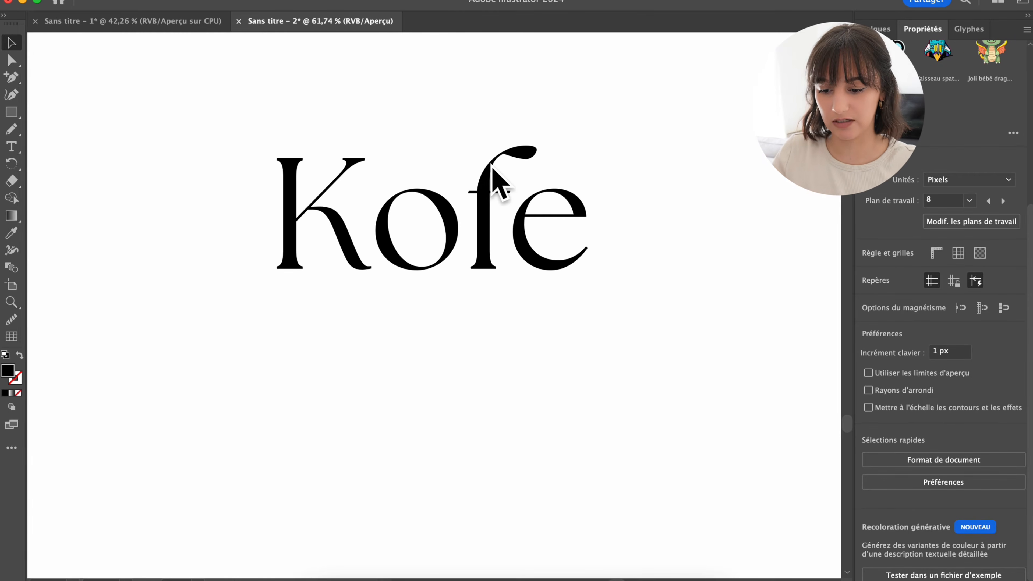
Isolate the "Kofe" letter group and erase most of the K's upper diagonal arm with the Eraser
{"action": "scroll", "coordinate": [411, 285], "scroll_direction": "up", "scroll_amount": 3}
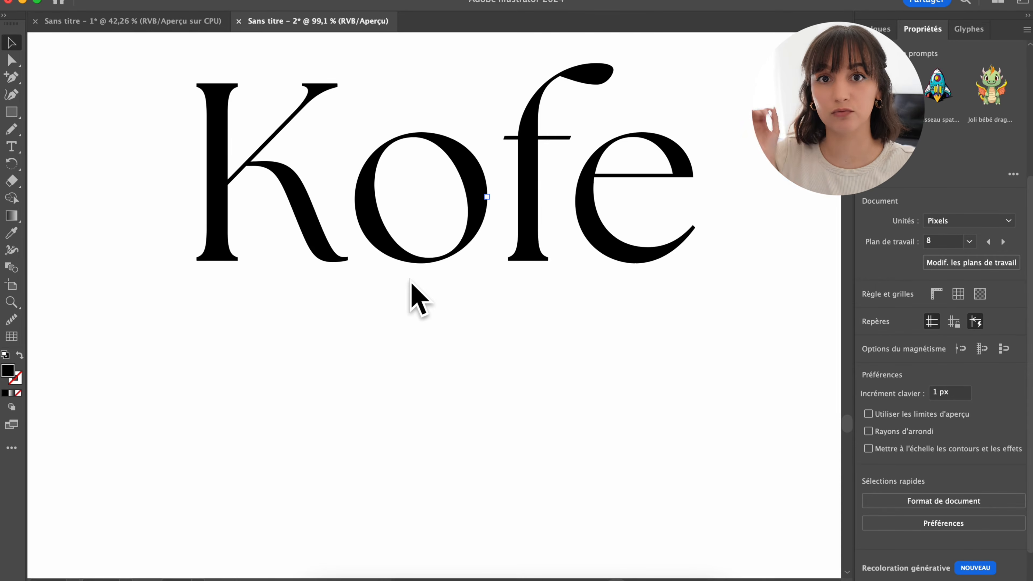
{"action": "scroll", "coordinate": [418, 299], "scroll_direction": "up", "scroll_amount": 3}
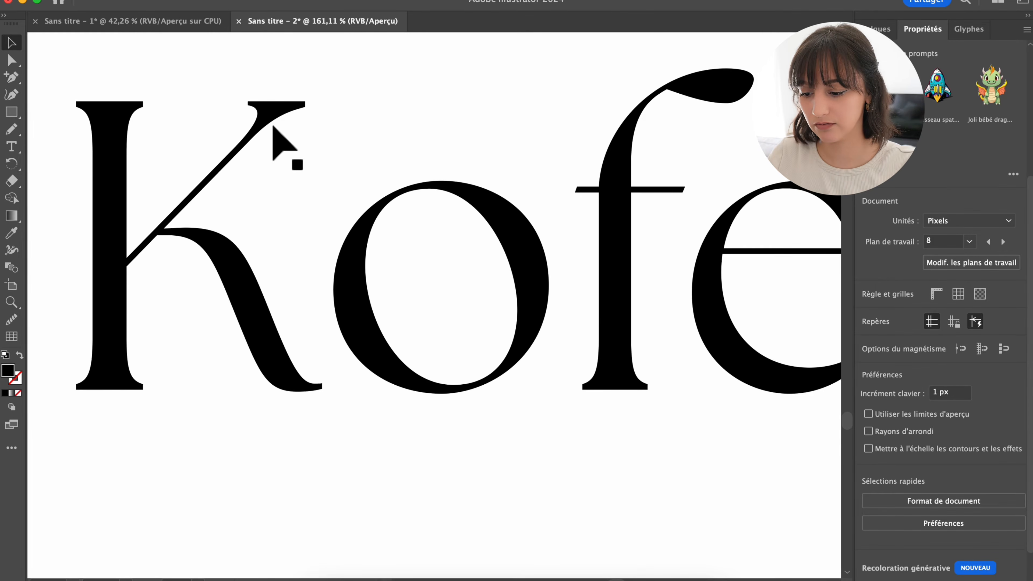
{"action": "left_click", "coordinate": [273, 127]}
{"action": "double_click", "coordinate": [273, 127]}
{"action": "left_click", "coordinate": [11, 181]}
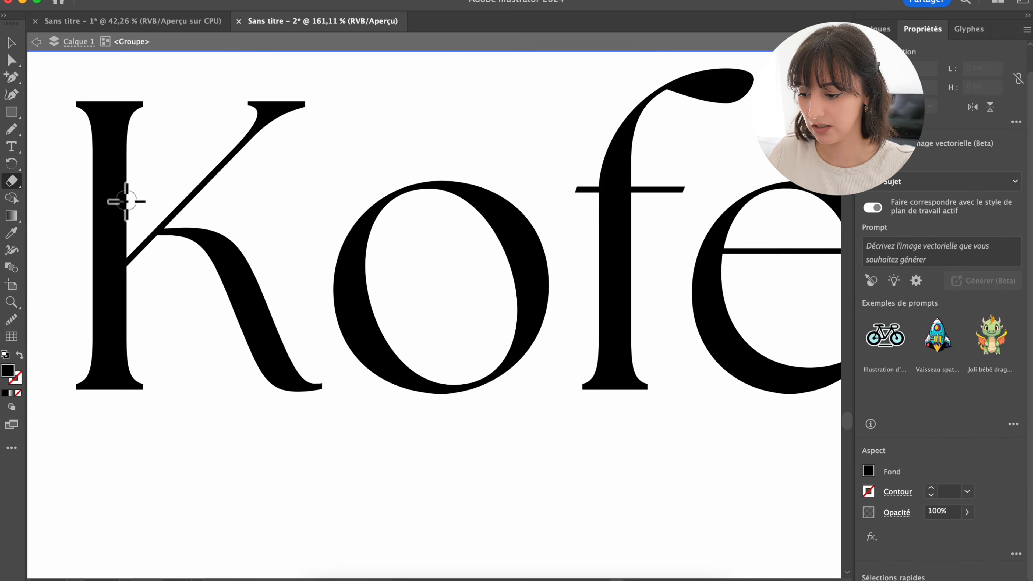
{"action": "left_click_drag", "start_coordinate": [315, 226], "coordinate": [213, 104]}
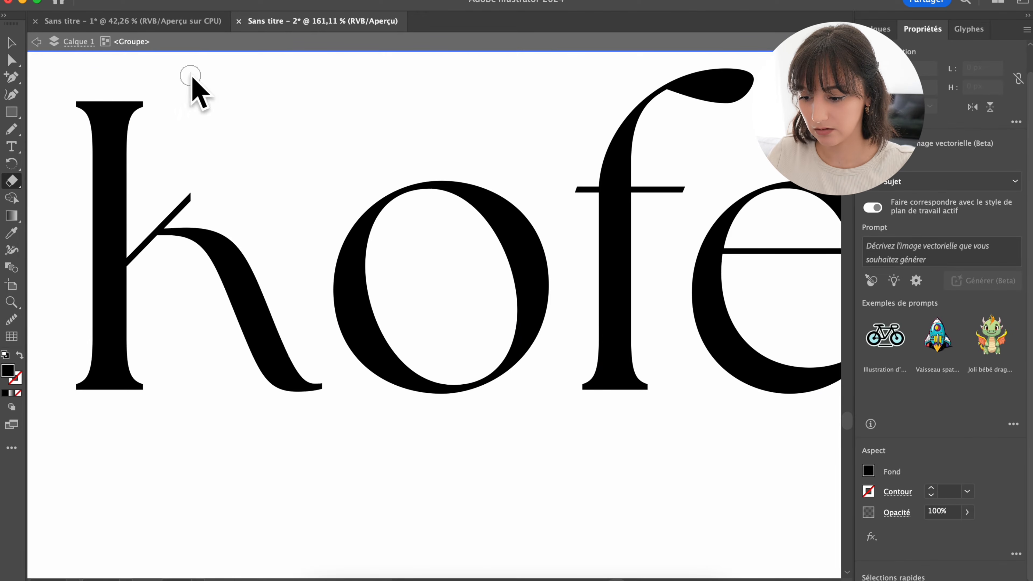
Erase the remaining diagonal stub that joins the K's curved leg to its stem
{"action": "scroll", "coordinate": [122, 230], "scroll_direction": "up", "scroll_amount": 2}
{"action": "scroll", "coordinate": [198, 212], "scroll_direction": "up", "scroll_amount": 3}
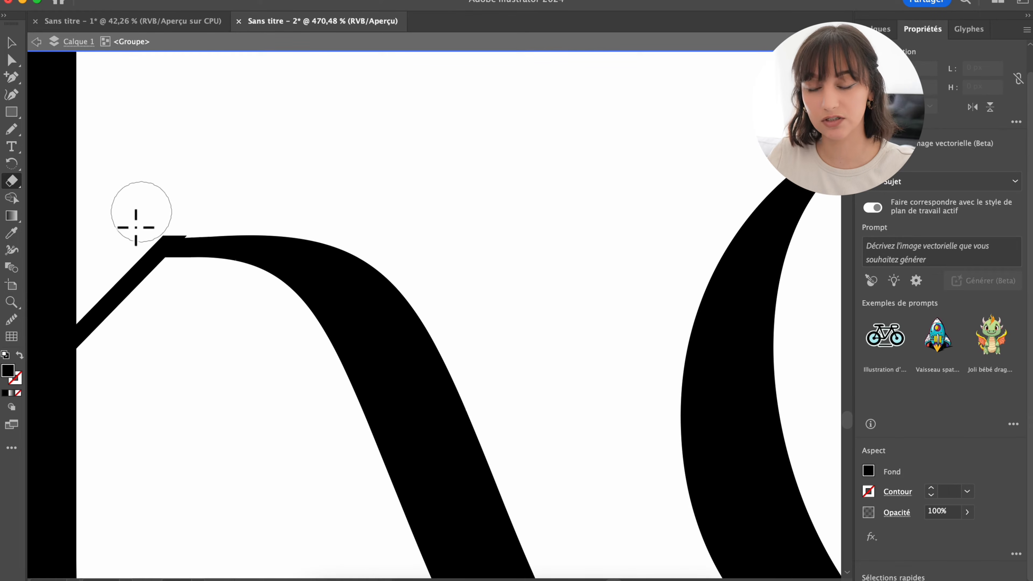
{"action": "mouse_move", "coordinate": [128, 132]}
{"action": "left_mouse_down"}
{"action": "mouse_move", "coordinate": [386, 233]}
{"action": "mouse_move", "coordinate": [459, 201]}
{"action": "mouse_move", "coordinate": [277, 492]}
{"action": "mouse_move", "coordinate": [460, 329]}
{"action": "mouse_move", "coordinate": [327, 189]}
{"action": "mouse_move", "coordinate": [317, 192]}
{"action": "left_mouse_up"}
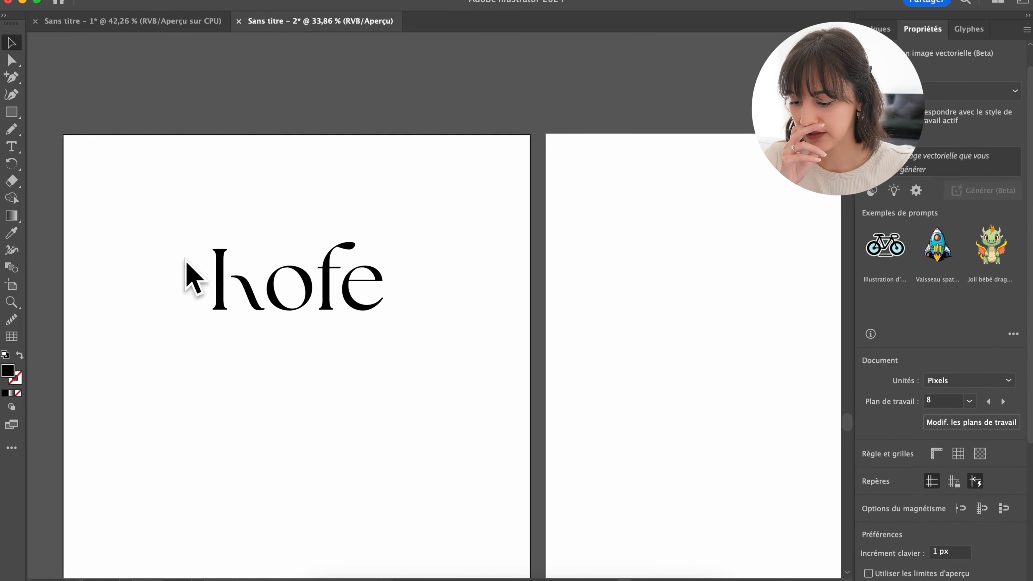
Draw a 45° line about 70 px wide and high from the K's stem up past the start of its curved leg
{"action": "scroll", "coordinate": [187, 270], "scroll_direction": "up", "scroll_amount": 5}
{"action": "key", "text": "backslash"}
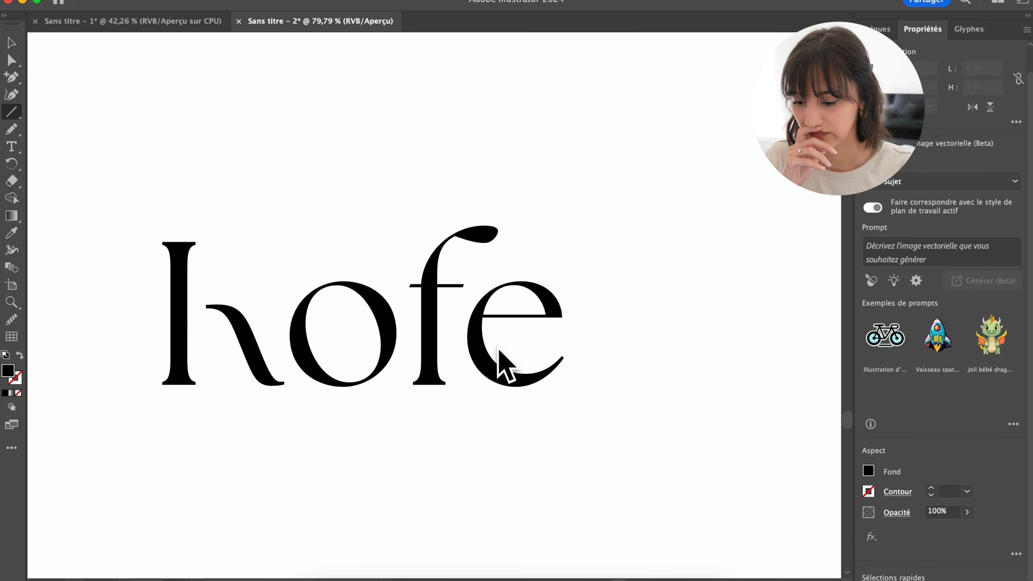
{"action": "scroll", "coordinate": [498, 351], "scroll_direction": "up", "scroll_amount": 5}
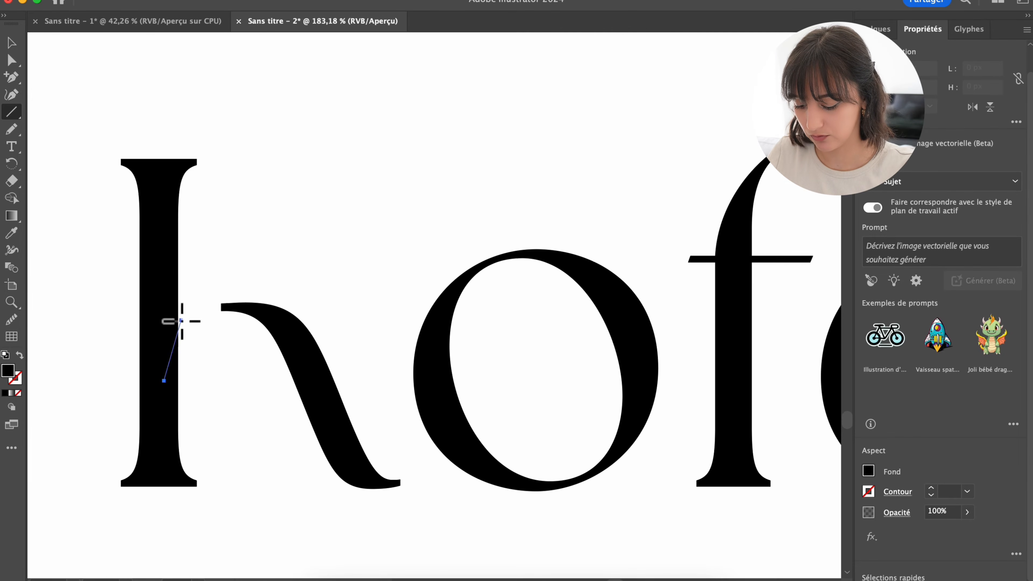
{"action": "left_click_drag", "start_coordinate": [182, 321], "coordinate": [323, 109]}
{"action": "key", "text": "super+z"}
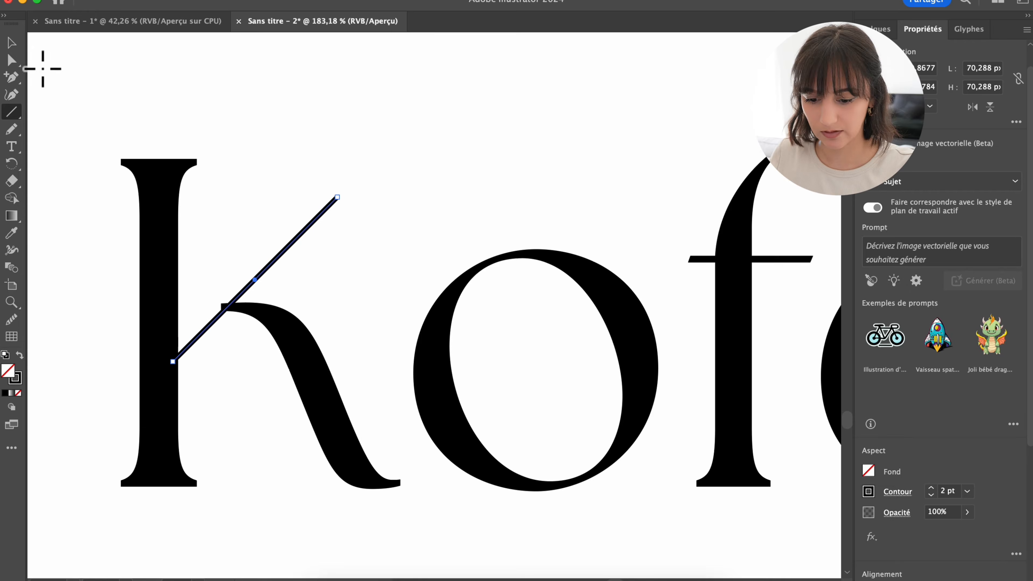
Shift the K's new diagonal line slightly toward the stem and convert its stroke to an outlined shape
{"action": "key", "text": "v"}
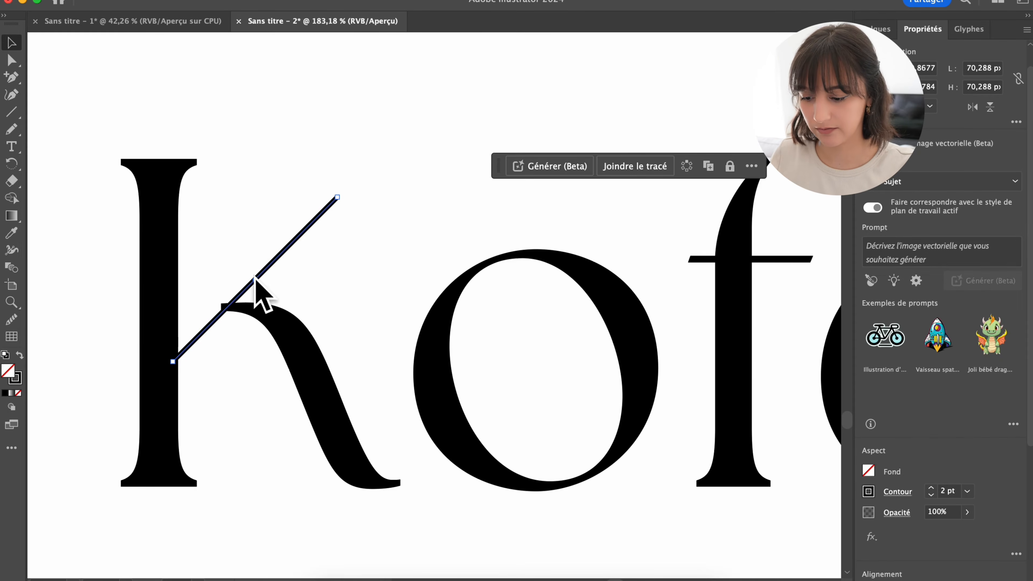
{"action": "left_click_drag", "start_coordinate": [255, 278], "coordinate": [251, 278]}
{"action": "left_click", "coordinate": [200, 1]}
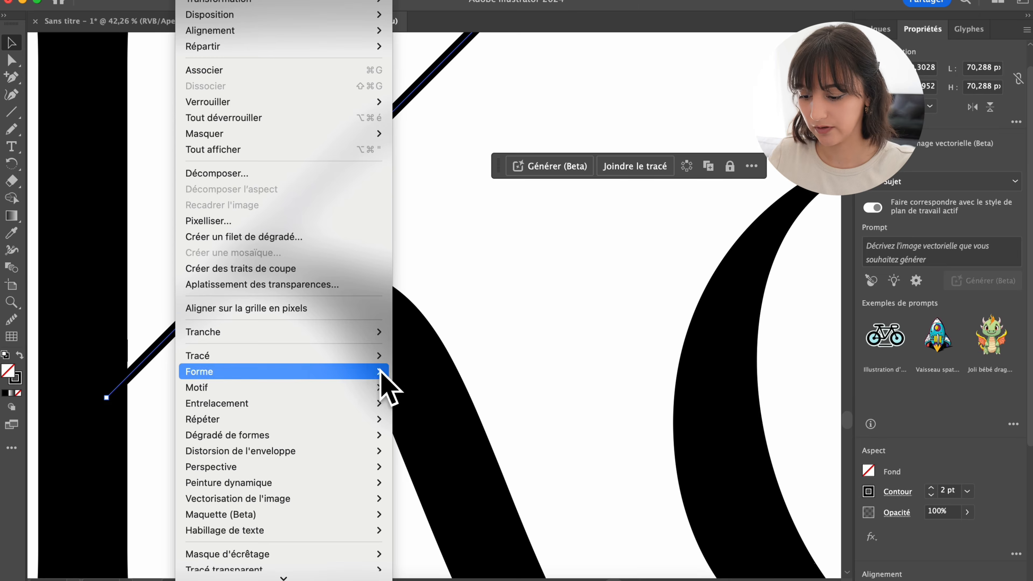
{"action": "mouse_move", "coordinate": [383, 356]}
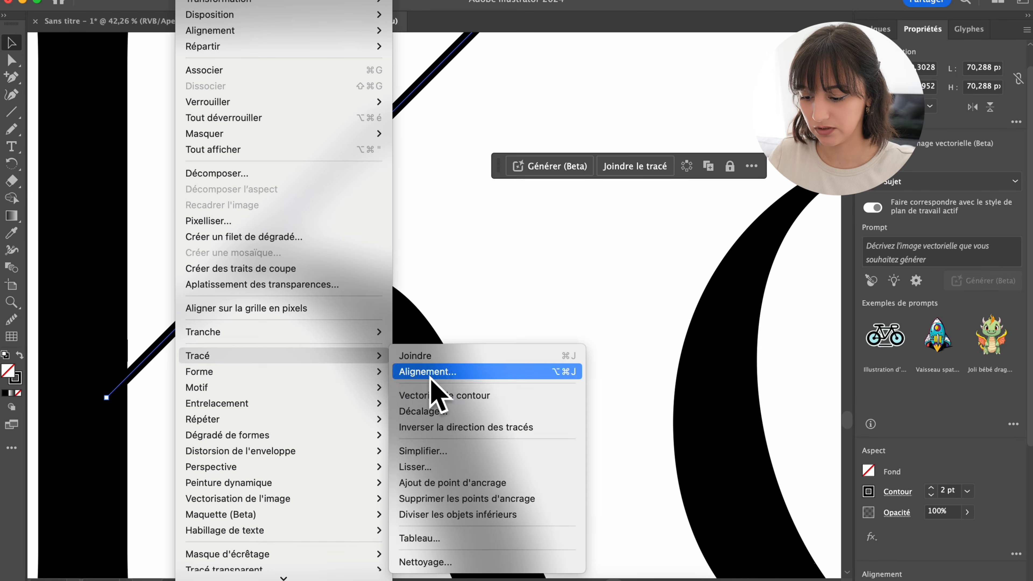
{"action": "left_click", "coordinate": [449, 400]}
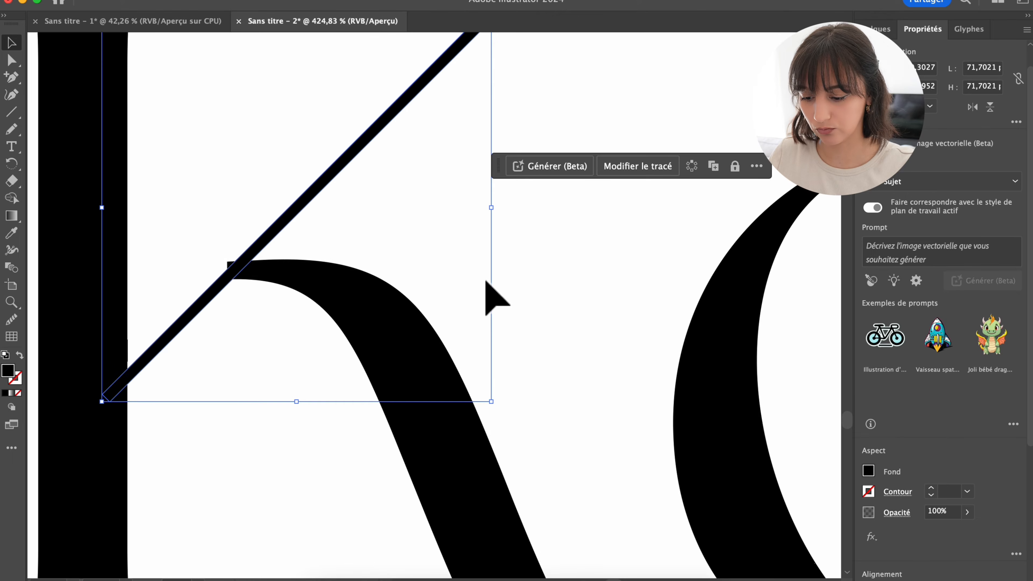
Remove the leg fragment sticking out beyond the K's diagonal with the Shape Builder
{"action": "key", "text": "super+a"}
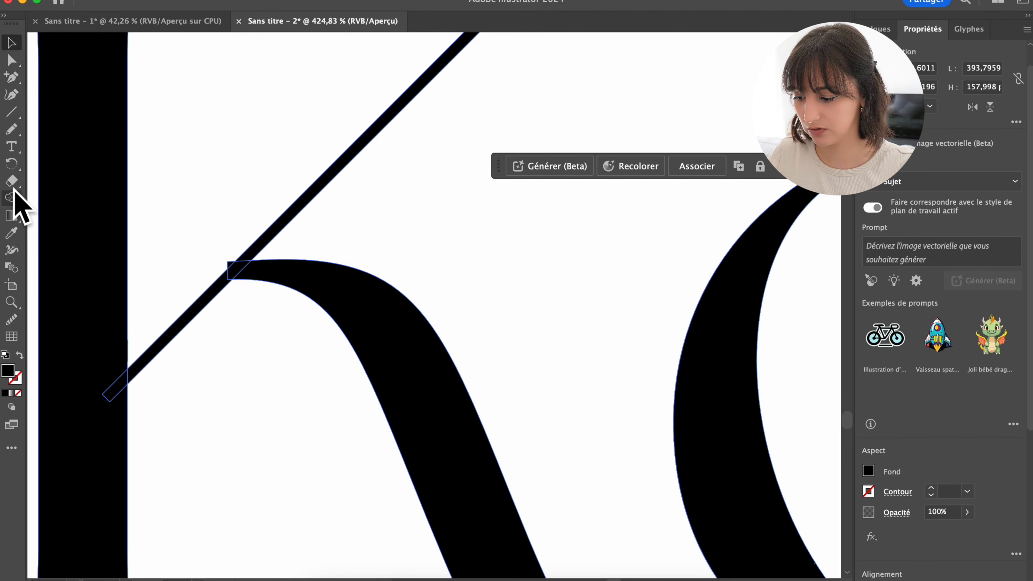
{"action": "left_click", "coordinate": [12, 198]}
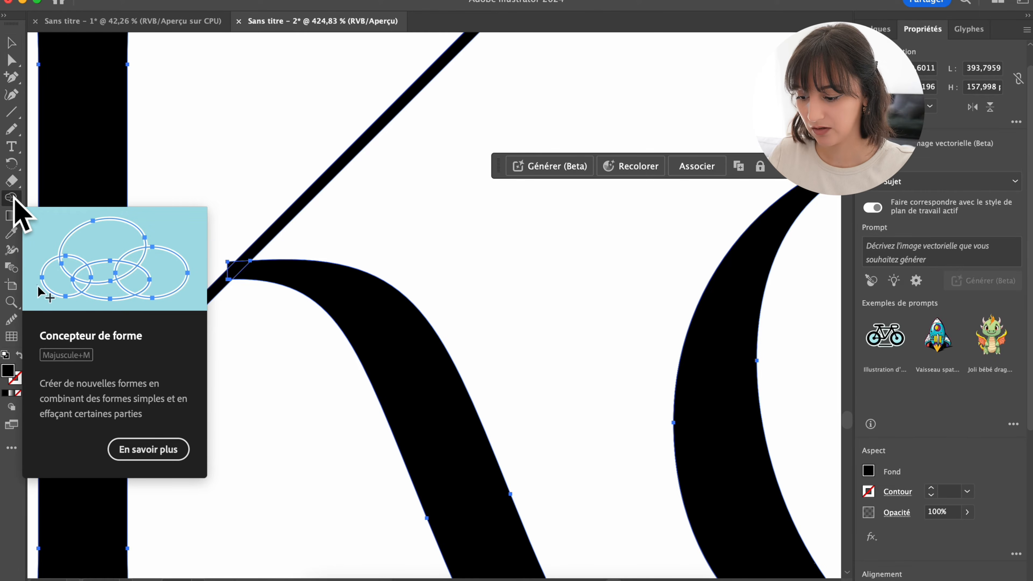
{"action": "scroll", "coordinate": [222, 273], "scroll_direction": "up", "scroll_amount": 5}
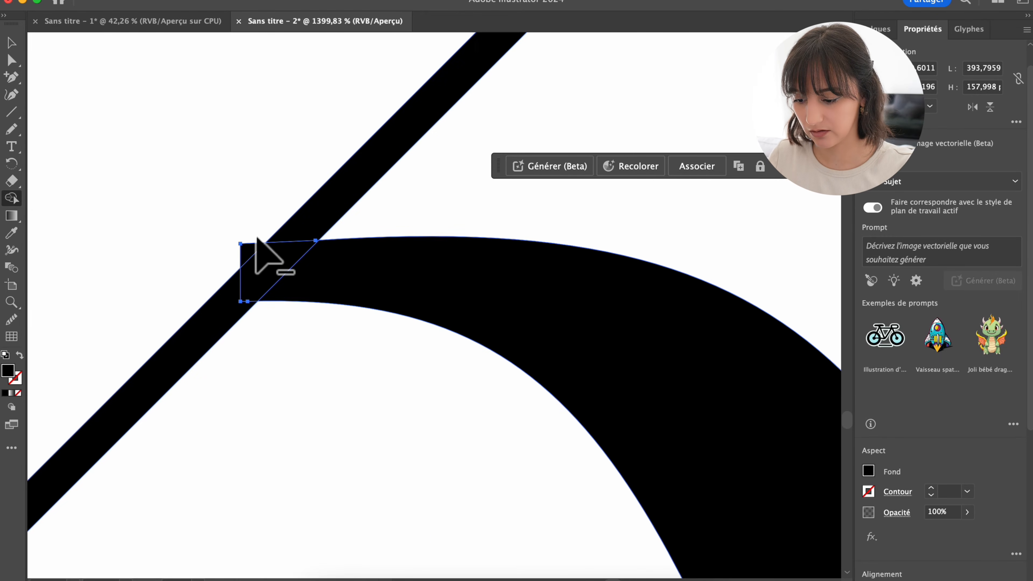
{"action": "left_click", "coordinate": [249, 251], "text": "alt"}
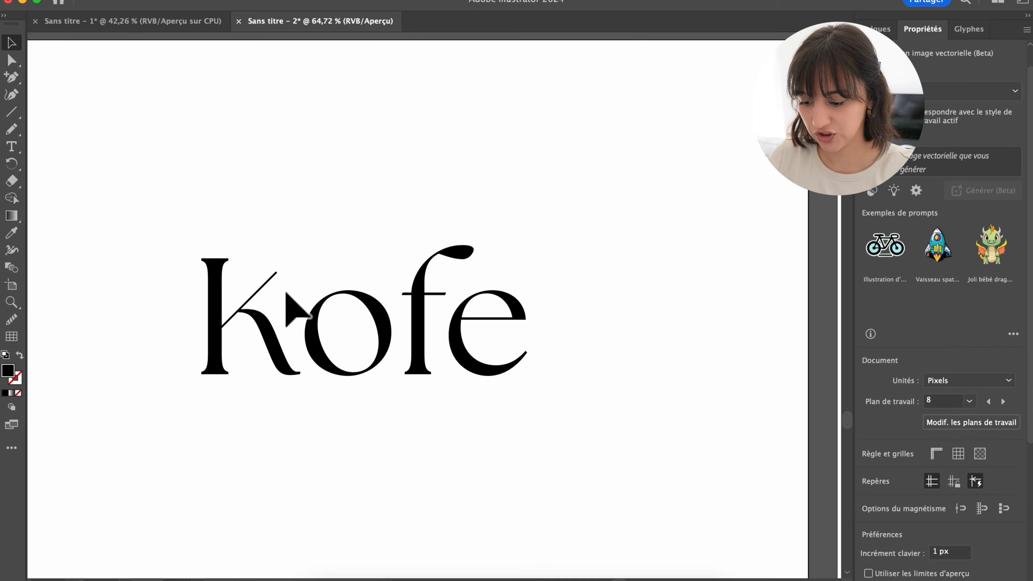
Isolate the wordmark group and duplicate the letter f, placing the copy over the o
{"action": "scroll", "coordinate": [273, 272], "scroll_direction": "up", "scroll_amount": 3}
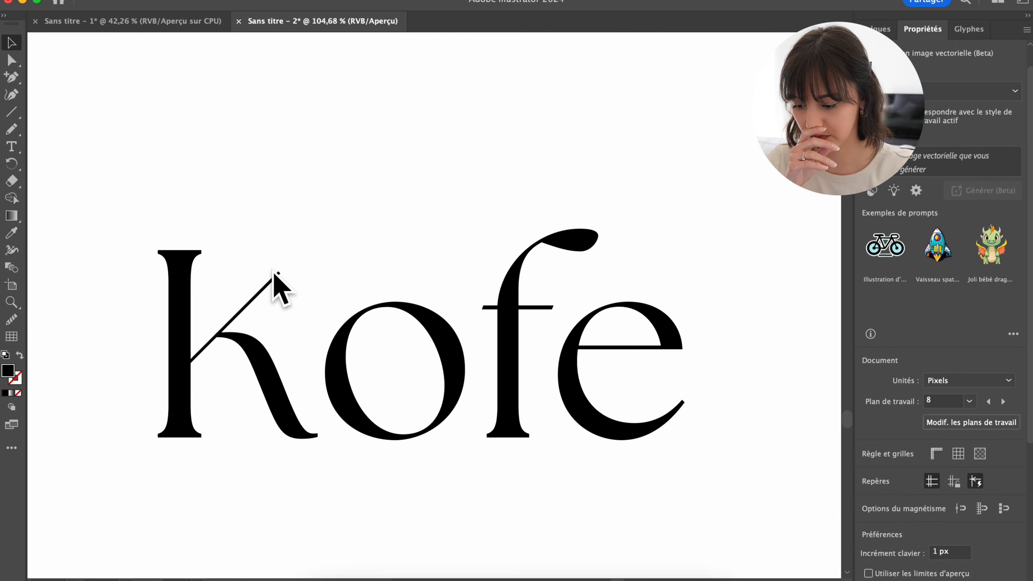
{"action": "double_click", "coordinate": [561, 261]}
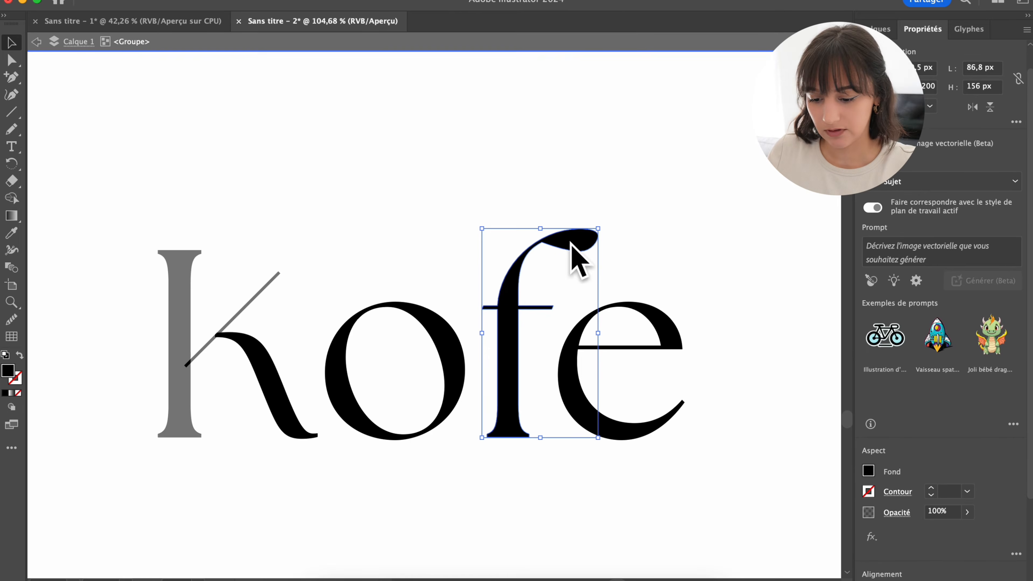
{"action": "left_click_drag", "start_coordinate": [510, 282], "coordinate": [399, 241]}
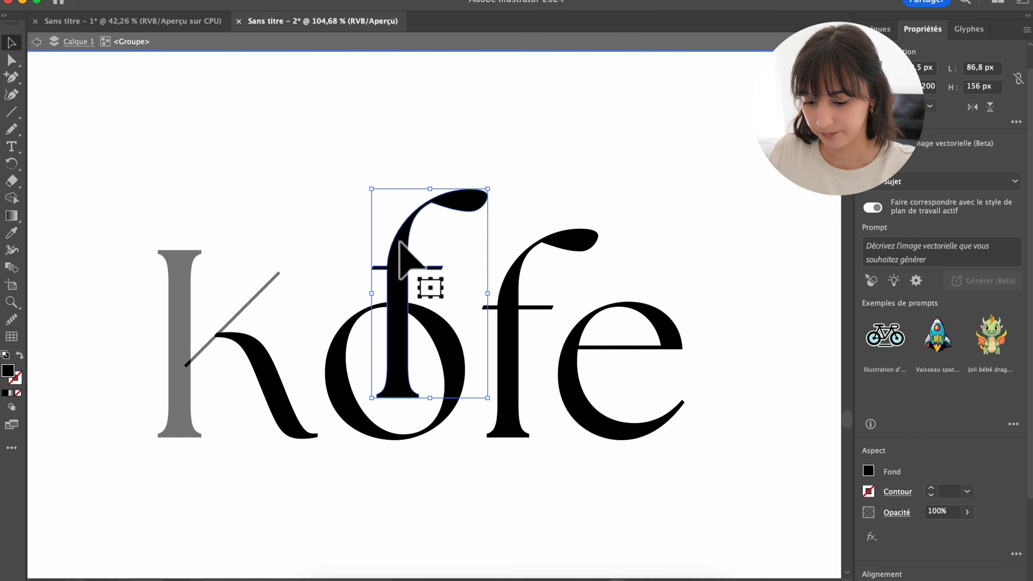
Erase the copied f except for its leaf-shaped terminal and place that piece at the tip of the K's diagonal arm
{"action": "left_click", "coordinate": [11, 181]}
{"action": "mouse_move", "coordinate": [451, 435]}
{"action": "left_mouse_down"}
{"action": "mouse_move", "coordinate": [368, 413]}
{"action": "mouse_move", "coordinate": [289, 224]}
{"action": "mouse_move", "coordinate": [252, 212]}
{"action": "left_mouse_up"}
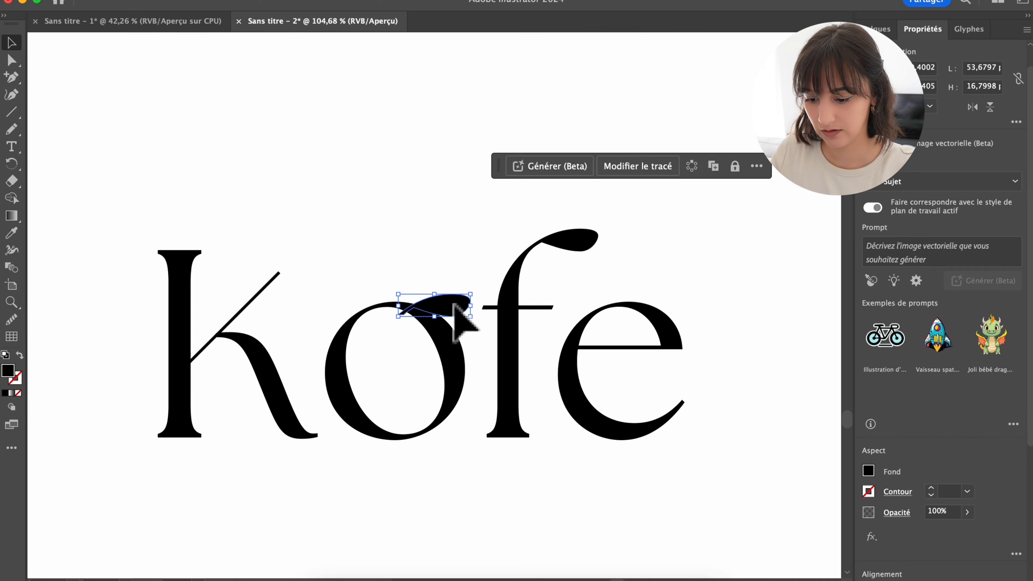
{"action": "left_click_drag", "start_coordinate": [453, 304], "coordinate": [323, 273]}
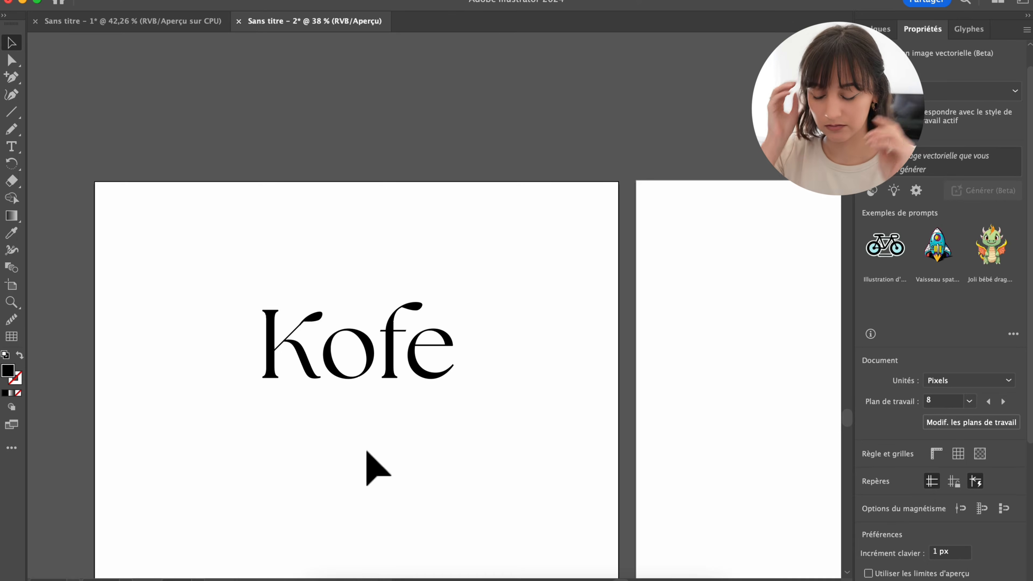
{"action": "scroll", "coordinate": [325, 270], "scroll_direction": "up", "scroll_amount": 4}
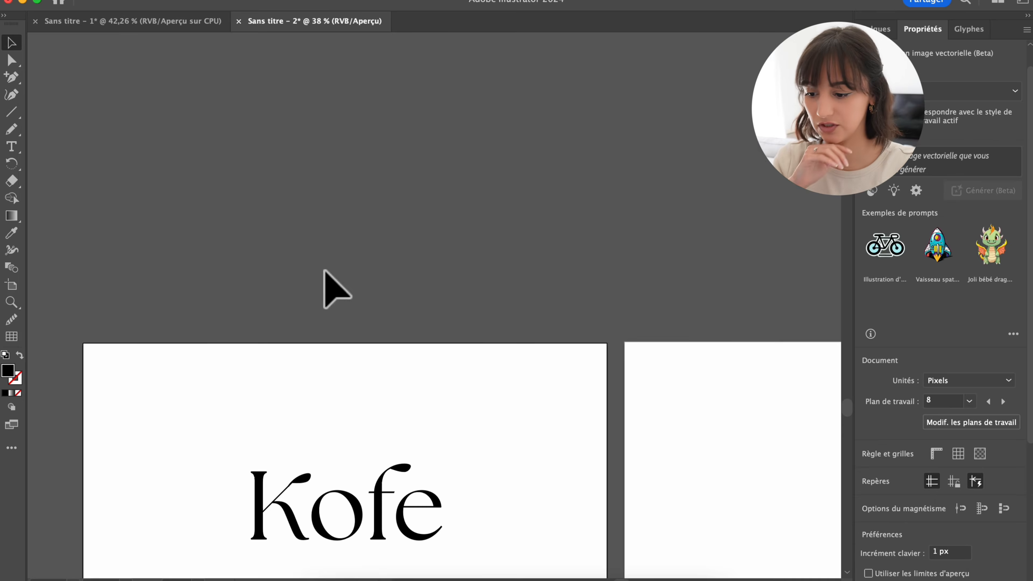
{"action": "scroll", "coordinate": [325, 269], "scroll_direction": "down", "scroll_amount": 5}
{"action": "scroll", "coordinate": [325, 269], "scroll_direction": "up", "scroll_amount": 20}
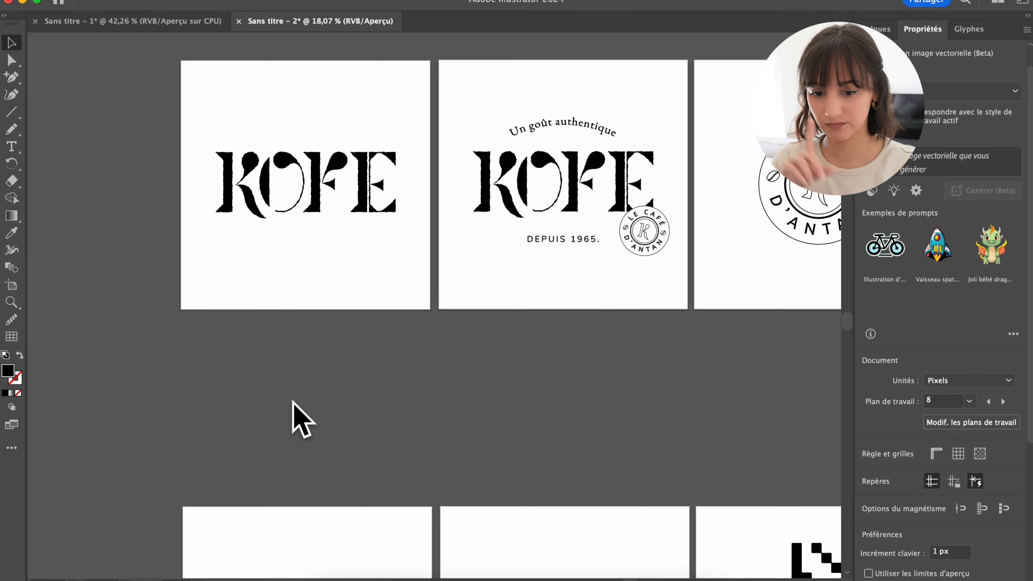
{"action": "scroll", "coordinate": [303, 419], "scroll_direction": "down", "scroll_amount": 15}
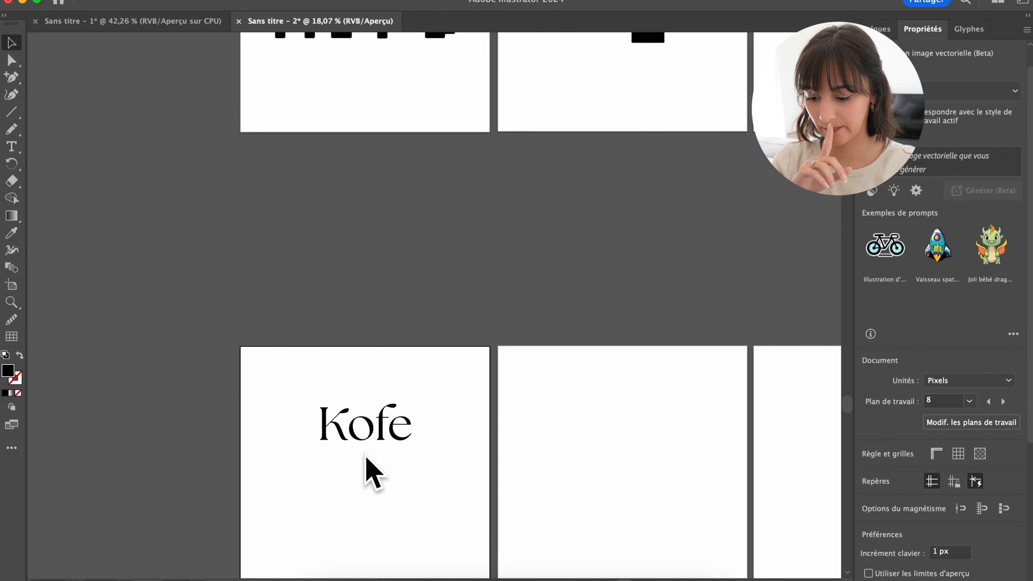
Delete the leaf-shaped terminal from the tip of the K's diagonal arm
{"action": "key", "text": "super+0"}
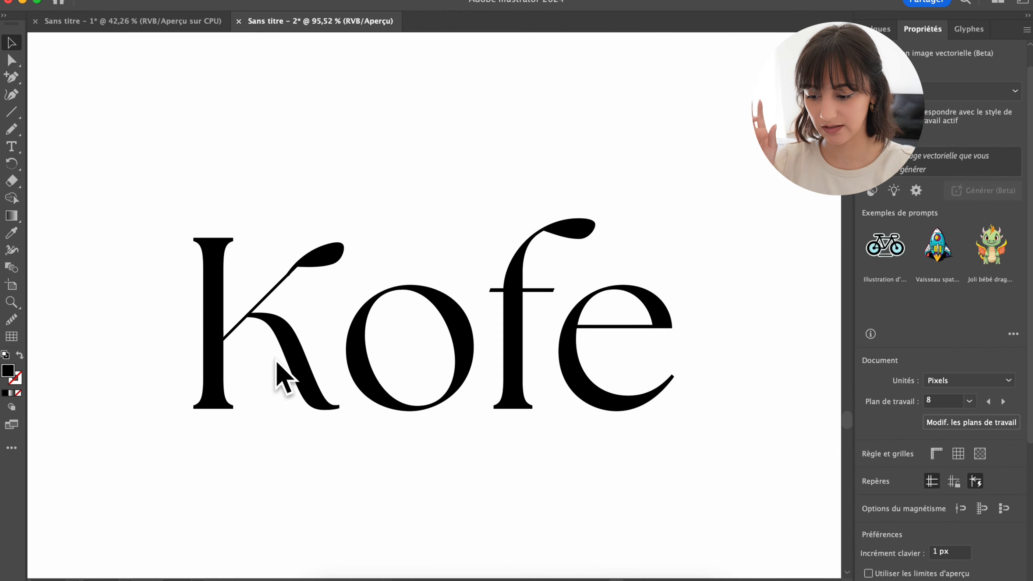
{"action": "scroll", "coordinate": [276, 362], "scroll_direction": "up", "scroll_amount": 3}
{"action": "scroll", "coordinate": [402, 252], "scroll_direction": "up", "scroll_amount": 3}
{"action": "left_click", "coordinate": [403, 222]}
{"action": "key", "text": "Delete"}
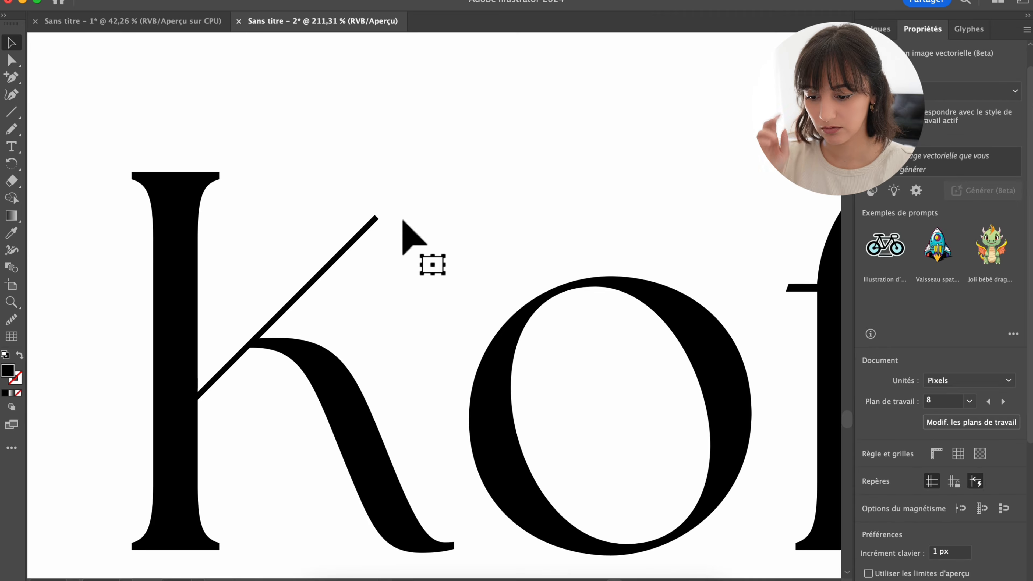
Draw a black circle about 27 px in diameter and center it over the tip of the K's diagonal arm
{"action": "left_click_drag", "start_coordinate": [11, 114], "coordinate": [39, 130]}
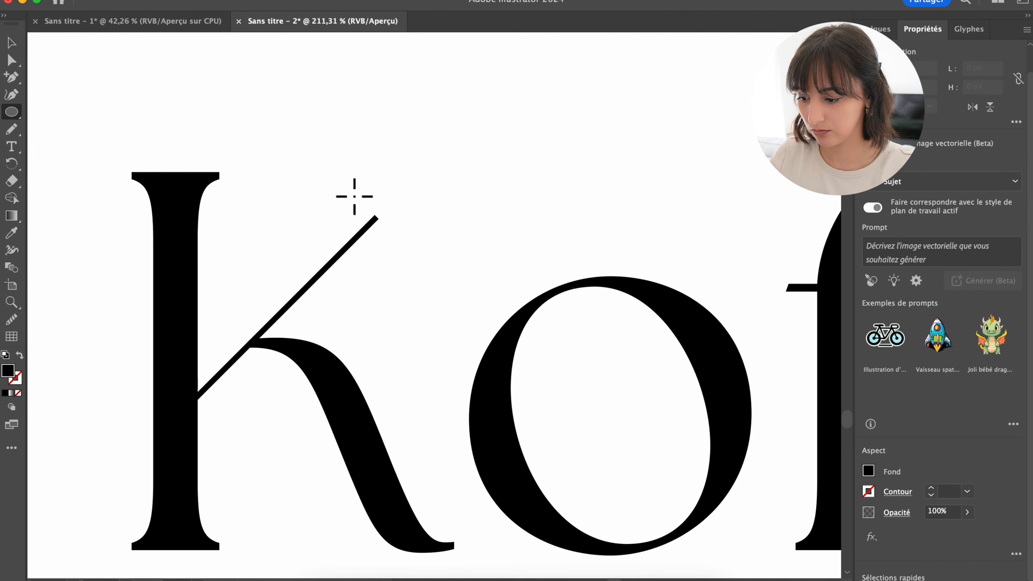
{"action": "left_click_drag", "start_coordinate": [355, 196], "coordinate": [424, 257]}
{"action": "key", "text": "v"}
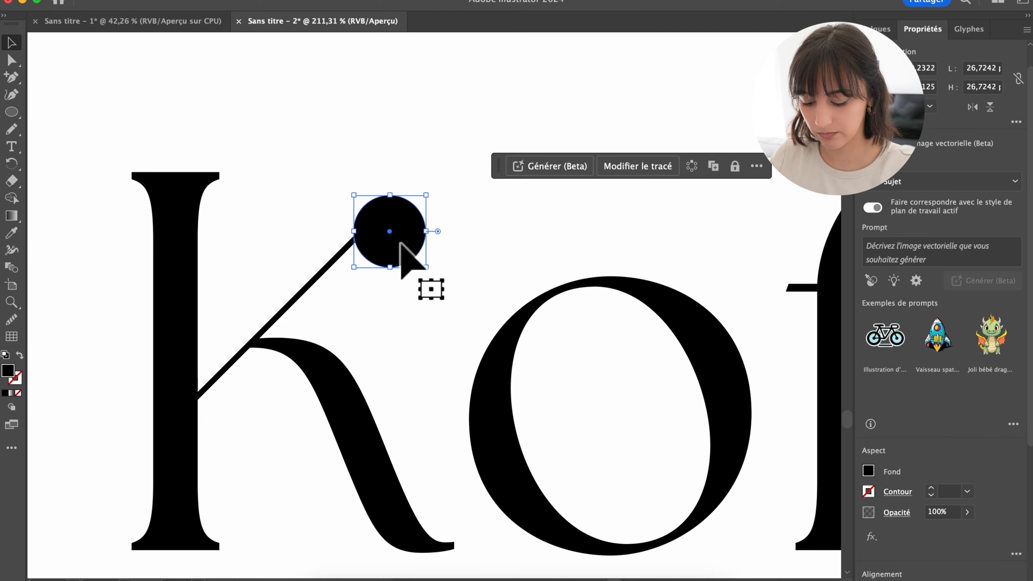
{"action": "left_click_drag", "start_coordinate": [389, 219], "coordinate": [389, 221]}
{"action": "scroll", "coordinate": [386, 223], "scroll_direction": "up", "scroll_amount": 3}
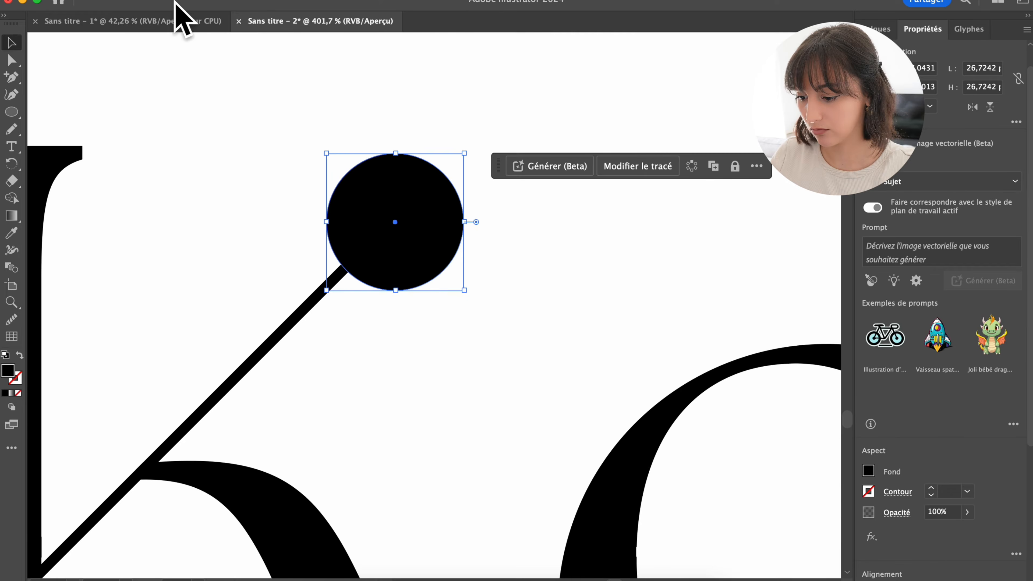
Add an anchor point to the circle where it meets the diagonal and pull it outward along the arm to form a teardrop
{"action": "key", "text": "p"}
{"action": "scroll", "coordinate": [352, 284], "scroll_direction": "up", "scroll_amount": 2}
{"action": "left_click", "coordinate": [349, 273]}
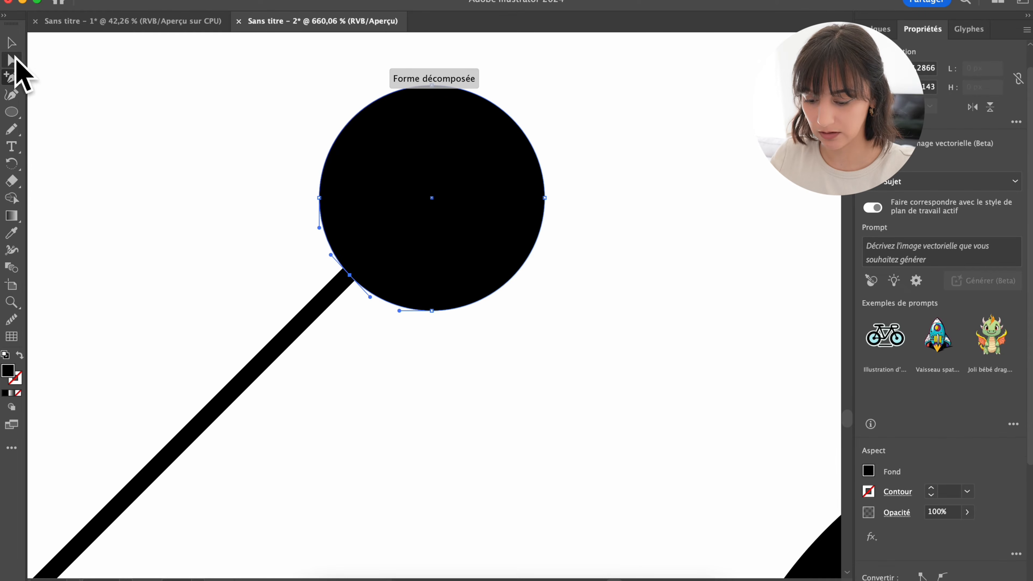
{"action": "left_click", "coordinate": [11, 60]}
{"action": "left_click", "coordinate": [343, 273]}
{"action": "left_click_drag", "start_coordinate": [349, 275], "coordinate": [301, 288]}
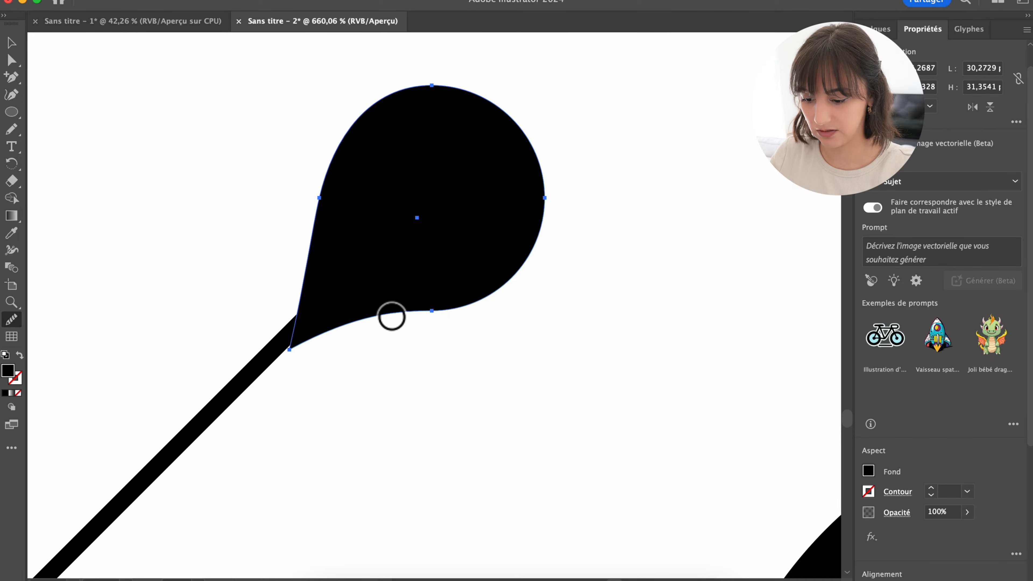
Smooth the teardrop's lower edge and outline with the Smooth tool
{"action": "left_click_drag", "start_coordinate": [392, 316], "coordinate": [436, 312]}
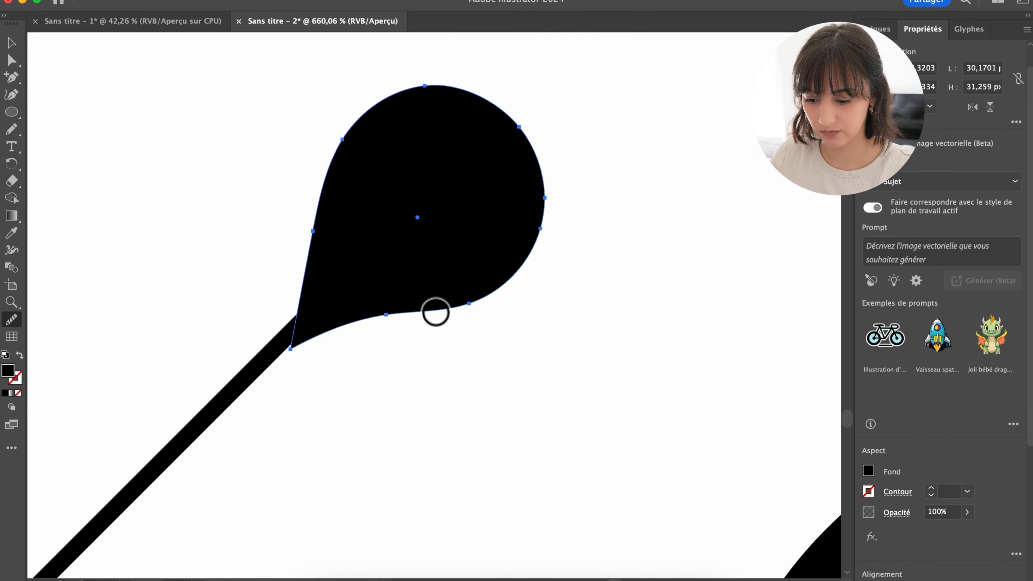
{"action": "left_click_drag", "start_coordinate": [514, 135], "coordinate": [516, 127]}
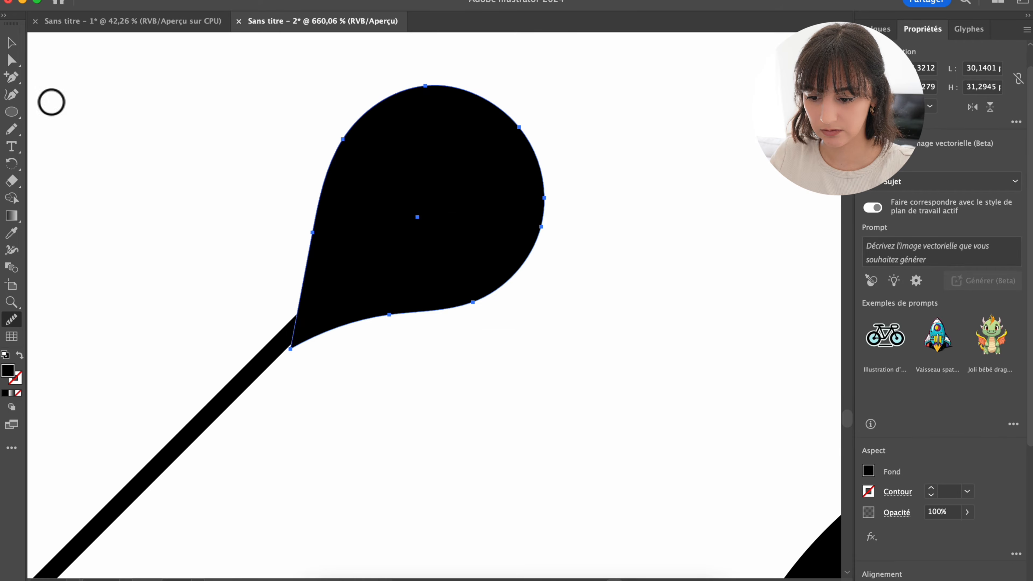
{"action": "left_click", "coordinate": [11, 42]}
{"action": "left_click", "coordinate": [113, 288]}
{"action": "scroll", "coordinate": [269, 300], "scroll_direction": "down", "scroll_amount": 5}
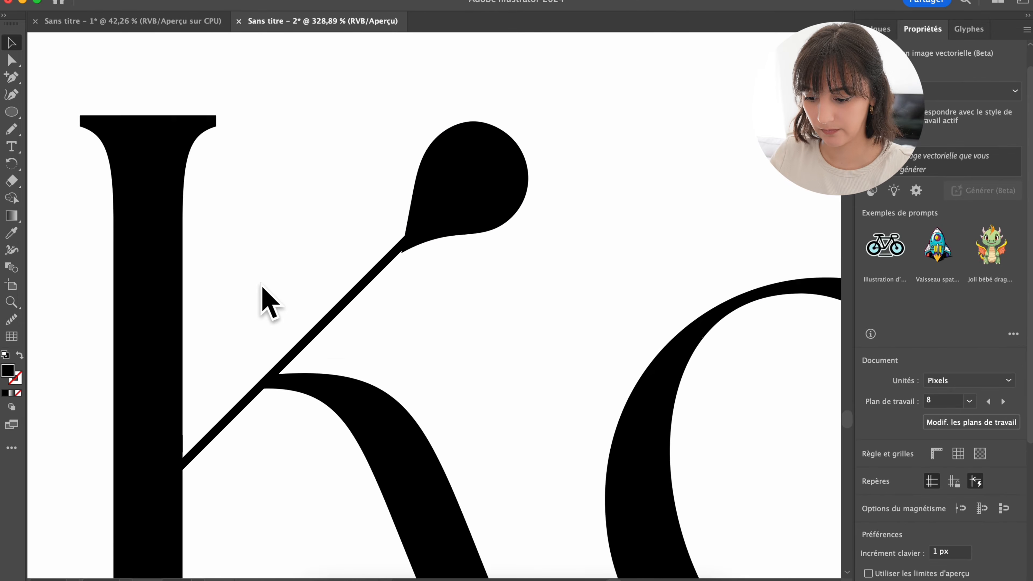
Delete the part of the K's diagonal above the leg junction and place the teardrop as a detached accent above the leg
{"action": "scroll", "coordinate": [261, 284], "scroll_direction": "down", "scroll_amount": 1}
{"action": "double_click", "coordinate": [457, 211]}
{"action": "double_click", "coordinate": [492, 211]}
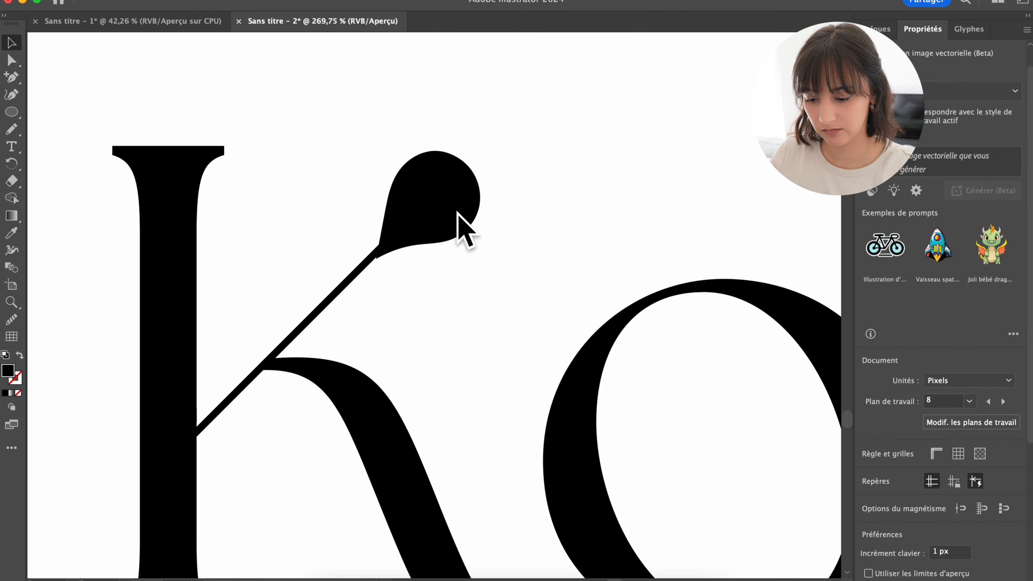
{"action": "left_click_drag", "start_coordinate": [457, 211], "coordinate": [534, 237]}
{"action": "scroll", "coordinate": [531, 240], "scroll_direction": "down", "scroll_amount": 2}
{"action": "left_click", "coordinate": [429, 240]}
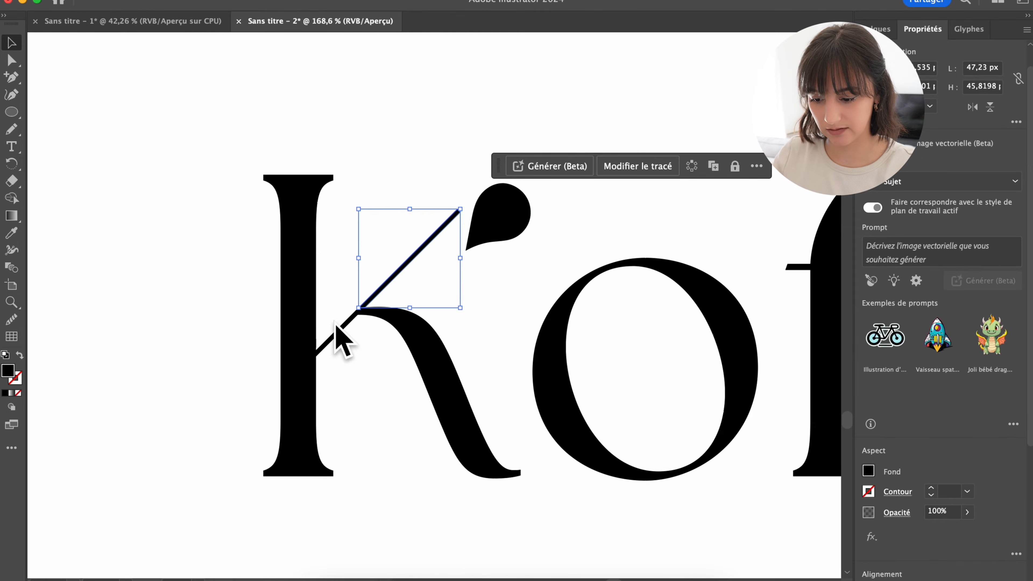
{"action": "key", "text": "Delete"}
{"action": "left_click_drag", "start_coordinate": [491, 211], "coordinate": [475, 219]}
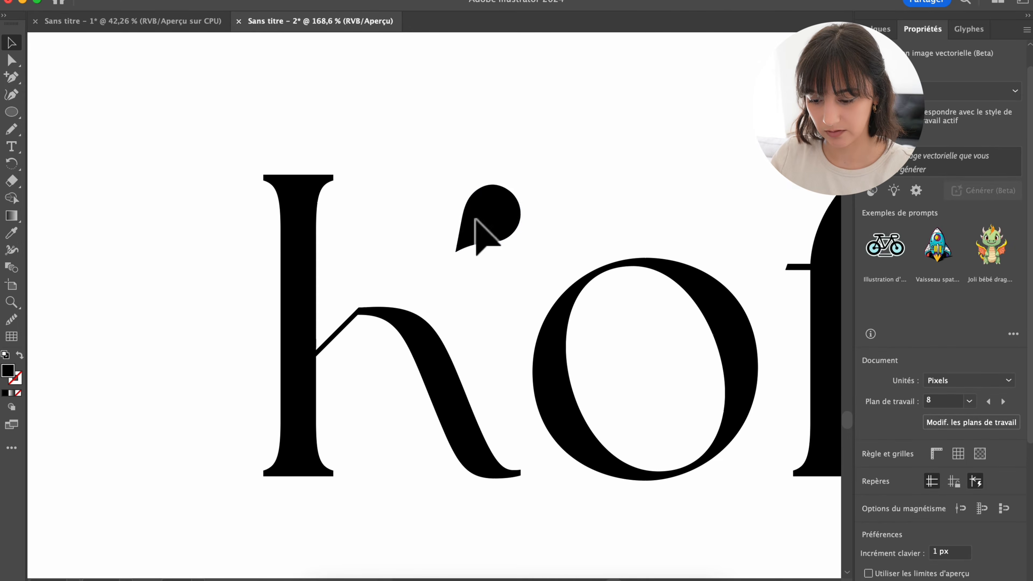
{"action": "scroll", "coordinate": [475, 218], "scroll_direction": "down", "scroll_amount": 1}
Rotate the detached teardrop above the K's leg so that its point aims more toward the stem
{"action": "left_click", "coordinate": [431, 212]}
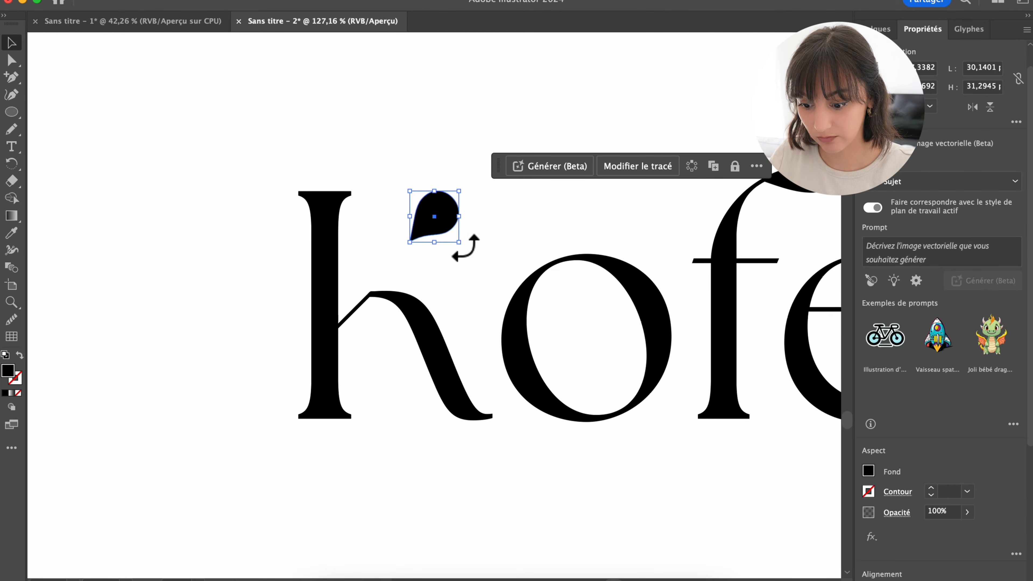
{"action": "left_click_drag", "start_coordinate": [462, 246], "coordinate": [436, 235]}
{"action": "left_click", "coordinate": [535, 228]}
Examine the whole wordmark on its artboard at several sizes to judge how the K's teardrop balances with the other letters
{"action": "scroll", "coordinate": [535, 227], "scroll_direction": "down", "scroll_amount": 10}
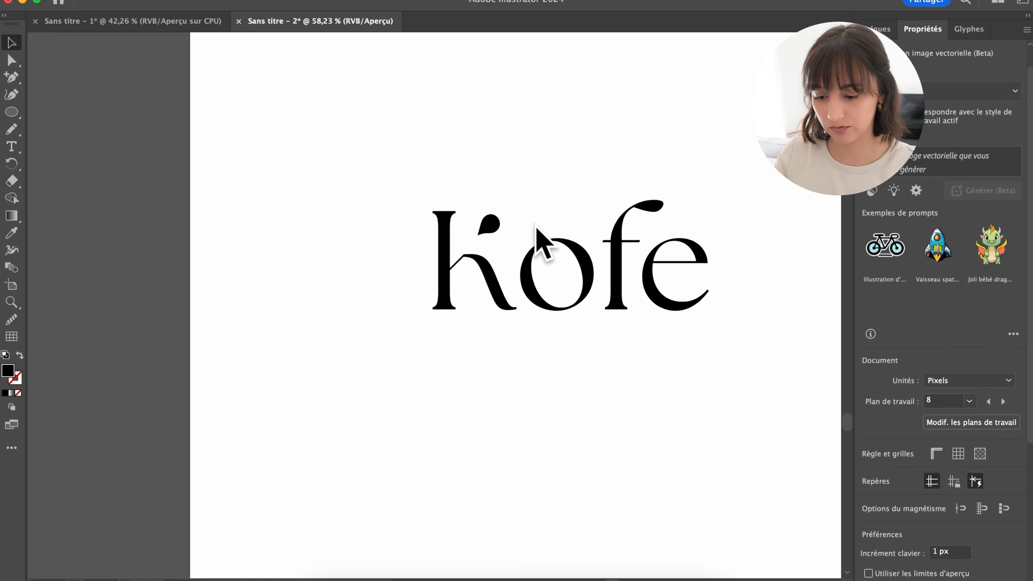
{"action": "scroll", "coordinate": [535, 225], "scroll_direction": "right", "scroll_amount": 3}
{"action": "scroll", "coordinate": [534, 224], "scroll_direction": "up", "scroll_amount": 1}
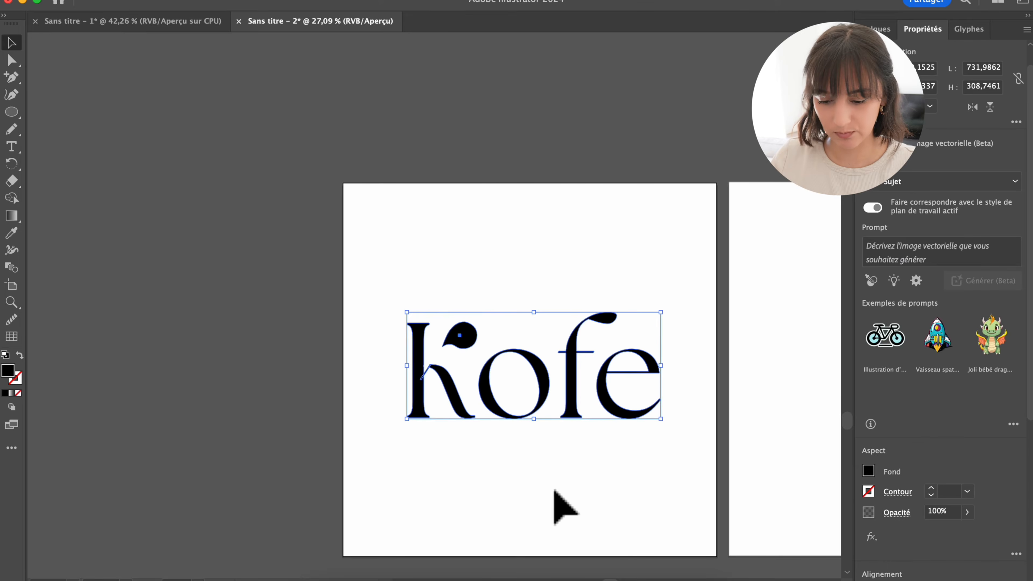
{"action": "left_click", "coordinate": [563, 505]}
{"action": "scroll", "coordinate": [553, 491], "scroll_direction": "right", "scroll_amount": 3}
{"action": "scroll", "coordinate": [553, 490], "scroll_direction": "down", "scroll_amount": 1}
{"action": "scroll", "coordinate": [554, 491], "scroll_direction": "up", "scroll_amount": 3}
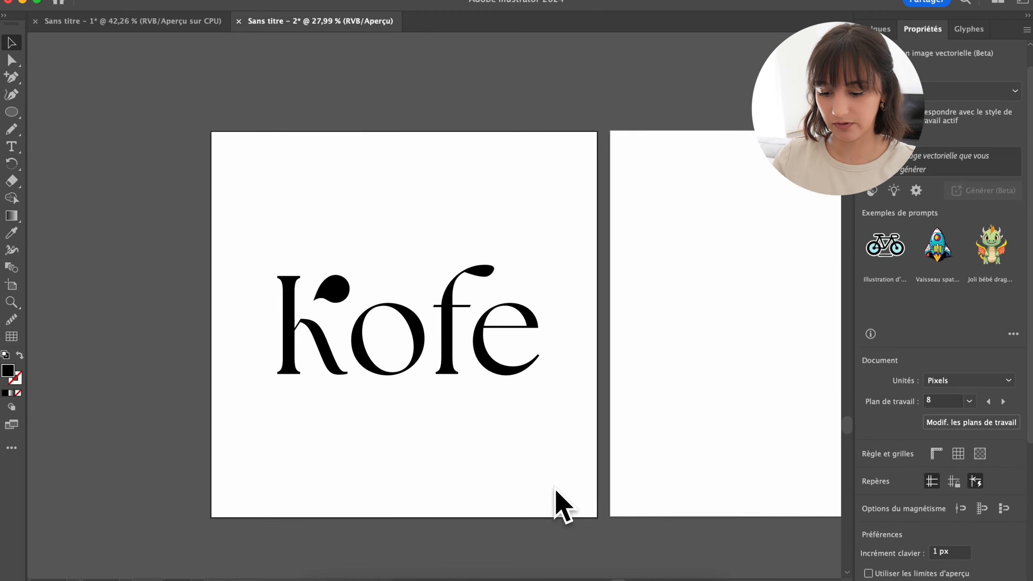
{"action": "scroll", "coordinate": [554, 490], "scroll_direction": "down", "scroll_amount": 5}
{"action": "scroll", "coordinate": [555, 490], "scroll_direction": "right", "scroll_amount": 3}
{"action": "scroll", "coordinate": [555, 490], "scroll_direction": "down", "scroll_amount": 1}
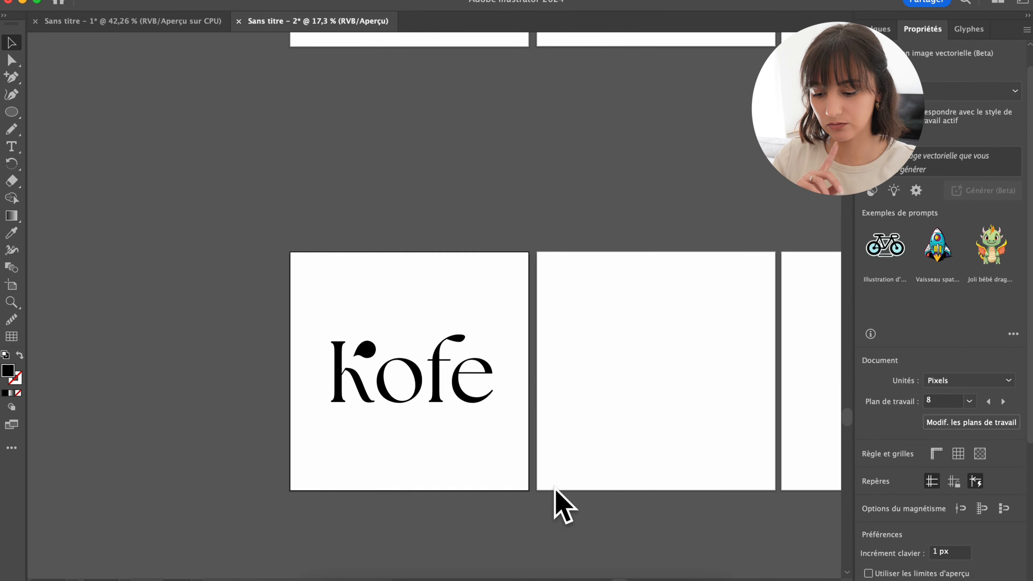
Place a copy of the customized K on the blank artboard beside the wordmark
{"action": "scroll", "coordinate": [521, 462], "scroll_direction": "right", "scroll_amount": 5}
{"action": "scroll", "coordinate": [520, 462], "scroll_direction": "down", "scroll_amount": 1}
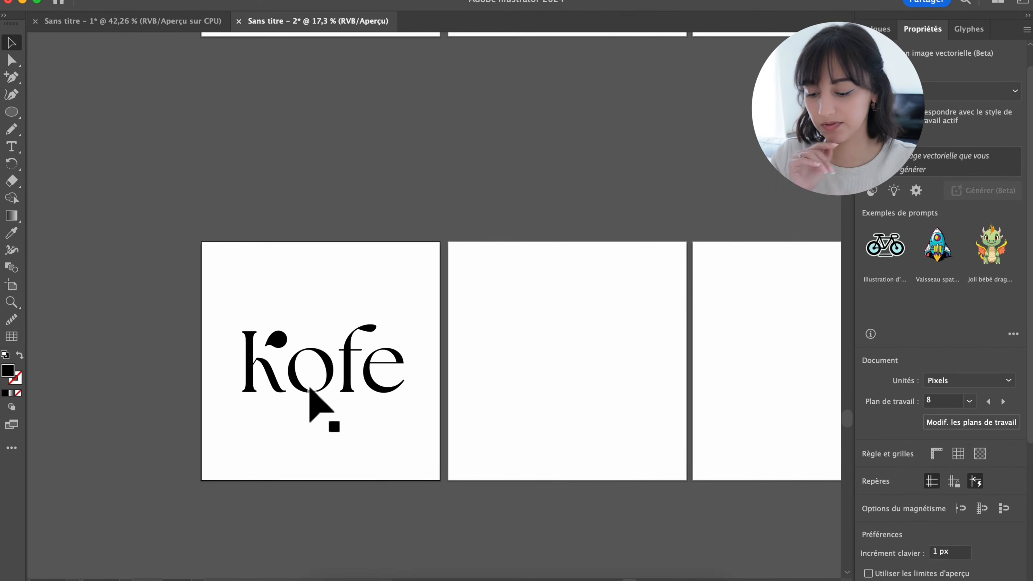
{"action": "left_click_drag", "start_coordinate": [257, 366], "coordinate": [555, 321]}
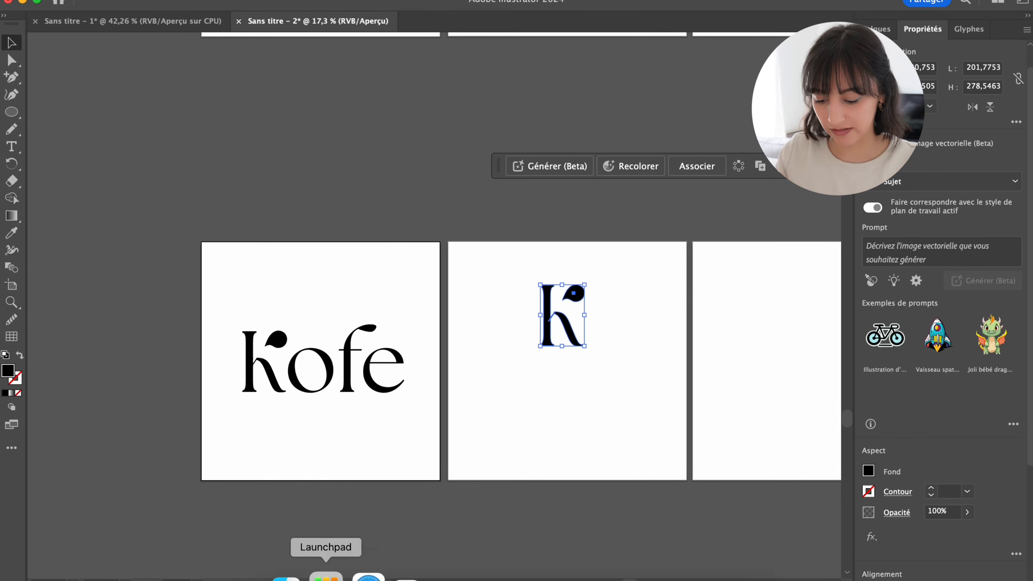
Switch to the Chrome browser and search Google Images for "carte roi" in a new tab
{"action": "left_click", "coordinate": [362, 574]}
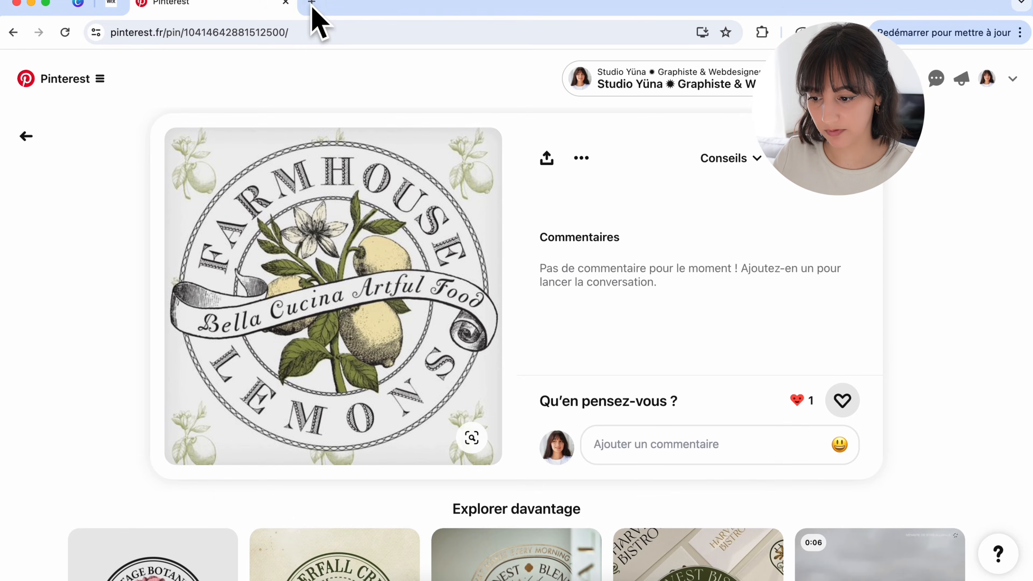
{"action": "key", "text": "super+t"}
{"action": "type", "text": "carte roi"}
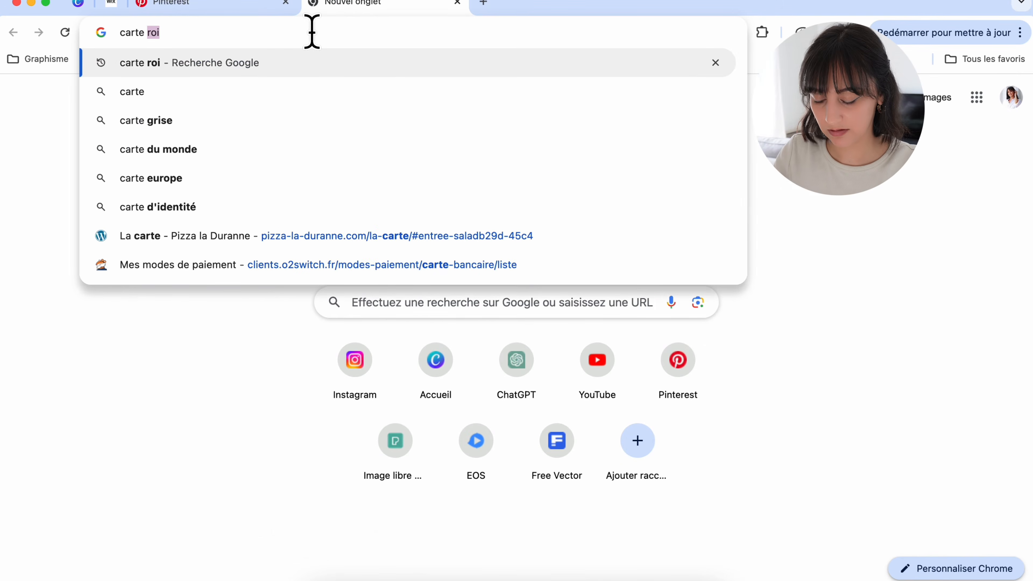
{"action": "key", "text": "Return"}
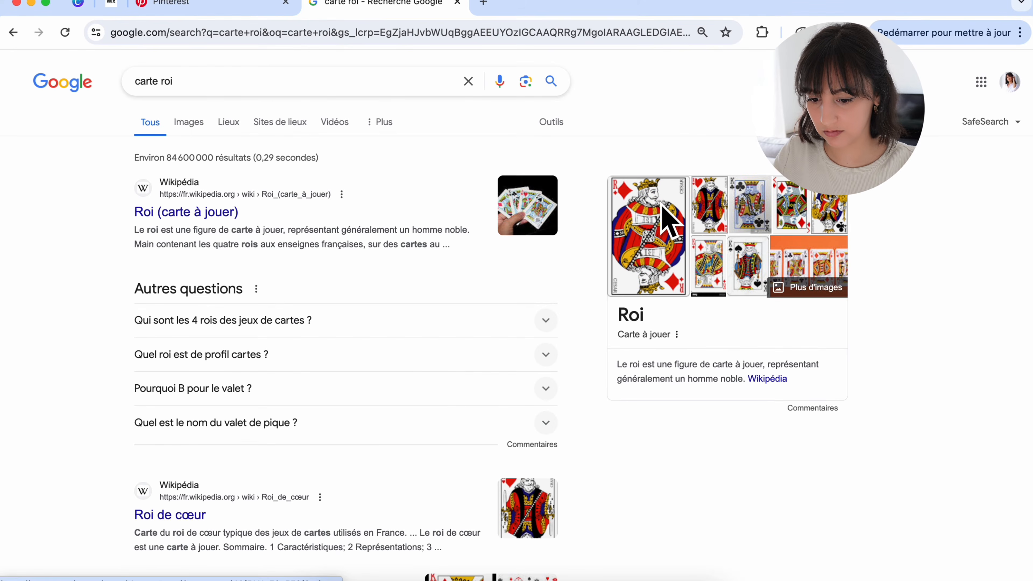
{"action": "left_click", "coordinate": [191, 126]}
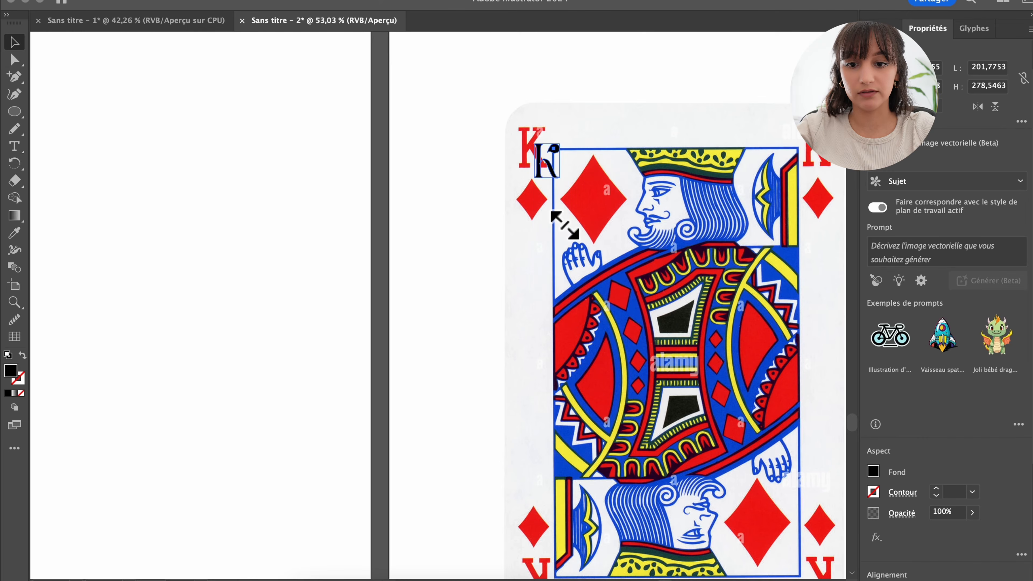
Resize the customized K over the red K in the king card's upper corner
{"action": "left_click_drag", "start_coordinate": [565, 224], "coordinate": [561, 223]}
{"action": "scroll", "coordinate": [560, 222], "scroll_direction": "up", "scroll_amount": 5}
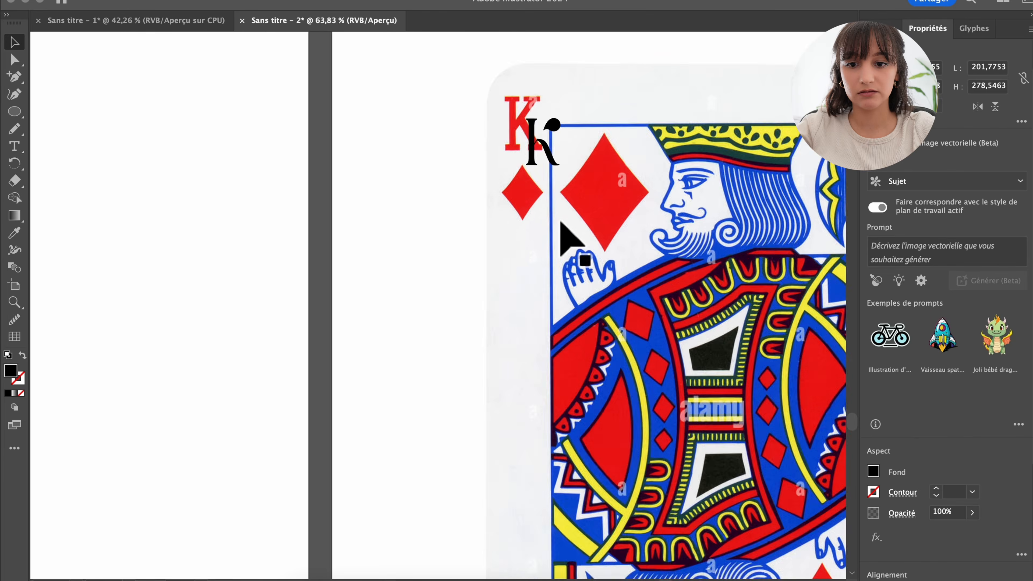
{"action": "scroll", "coordinate": [543, 208], "scroll_direction": "down", "scroll_amount": 10}
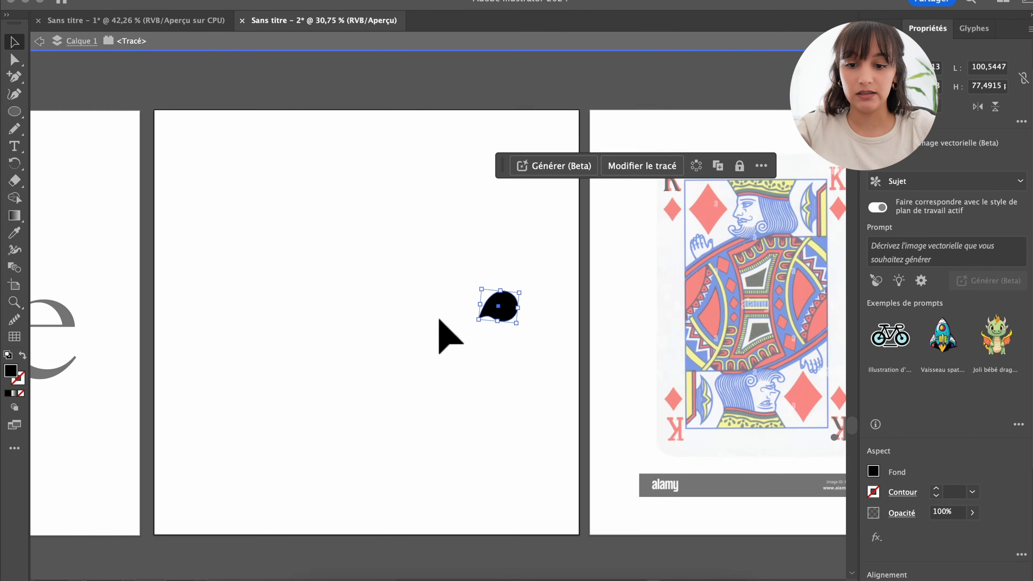
Move the isolated teardrop across its artboard and overlap it with a mirrored copy to form a club's two side lobes
{"action": "left_click_drag", "start_coordinate": [427, 312], "coordinate": [260, 295]}
{"action": "scroll", "coordinate": [415, 323], "scroll_direction": "up", "scroll_amount": 5}
{"action": "left_click", "coordinate": [261, 295]}
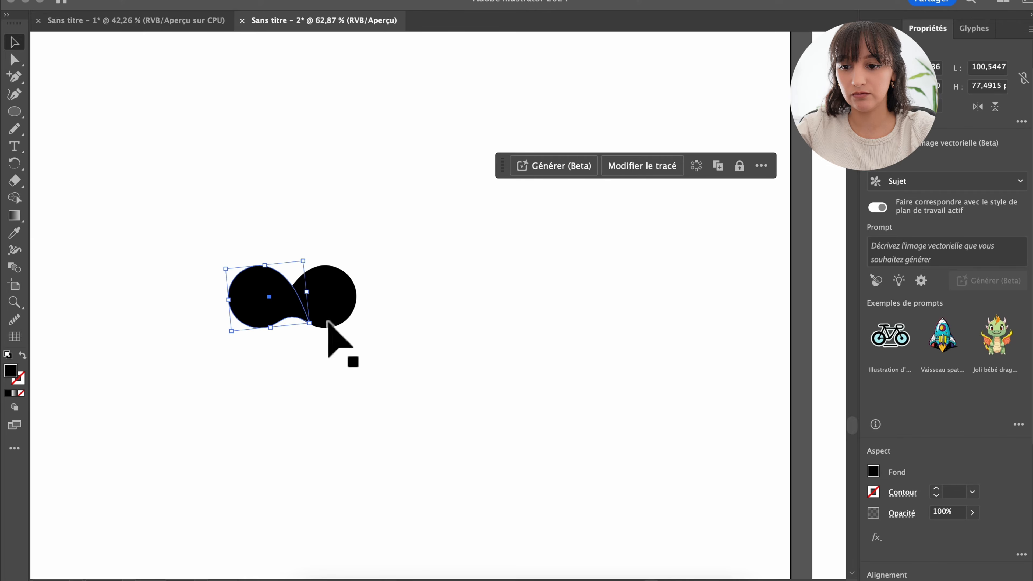
{"action": "key", "text": "super+a"}
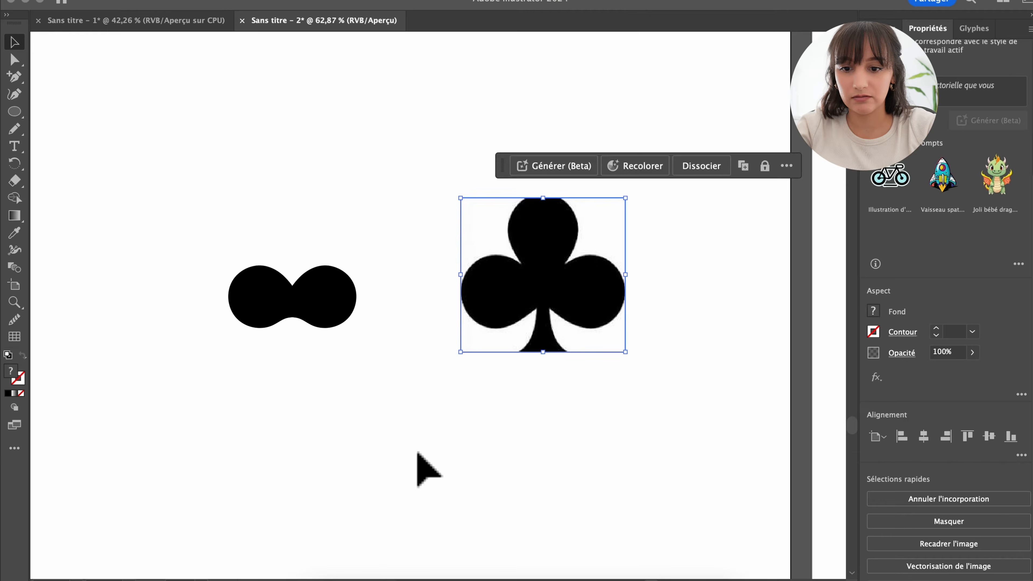
Duplicate one side lobe above the pair and rotate it so its point stands over the center as the club's top lobe
{"action": "left_click", "coordinate": [415, 466]}
{"action": "left_click", "coordinate": [316, 304]}
{"action": "scroll", "coordinate": [316, 305], "scroll_direction": "left", "scroll_amount": 3}
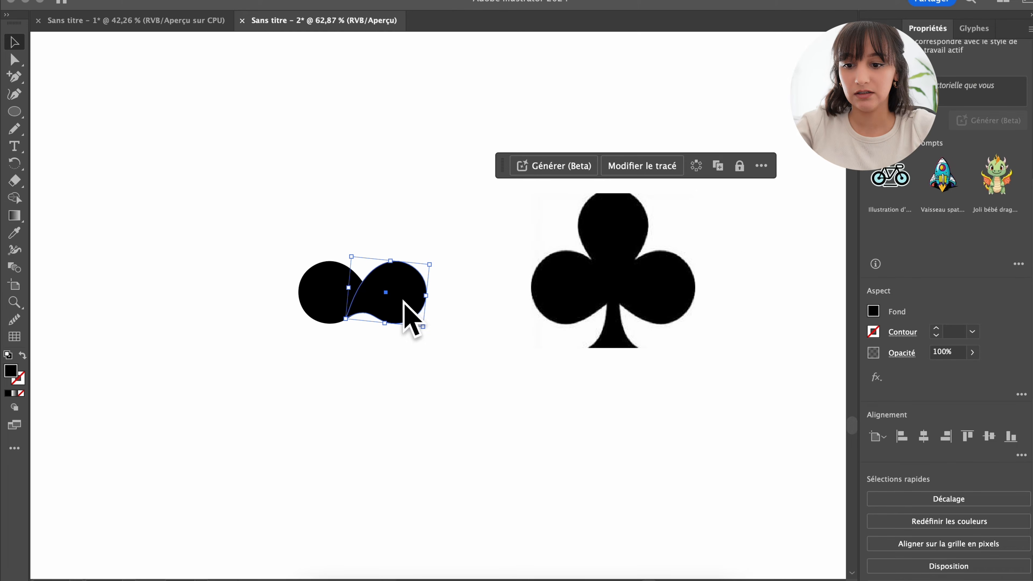
{"action": "left_click_drag", "start_coordinate": [402, 301], "coordinate": [396, 220]}
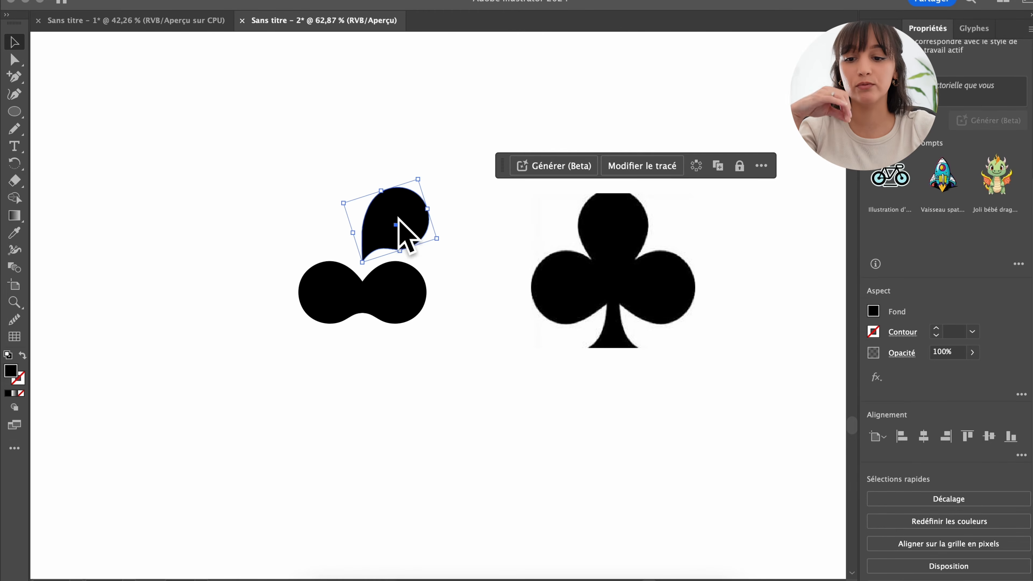
{"action": "left_click_drag", "start_coordinate": [447, 238], "coordinate": [403, 219]}
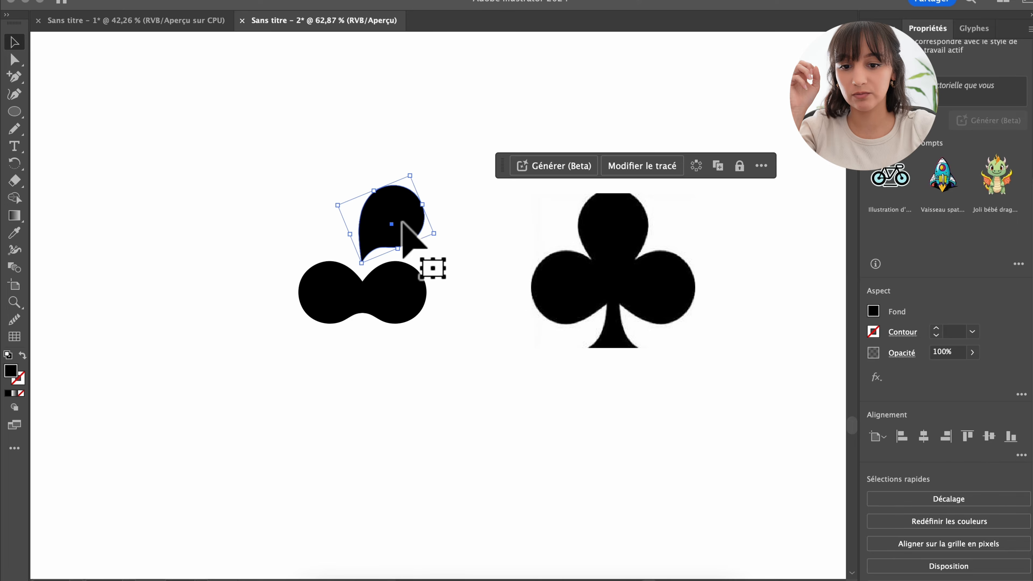
{"action": "left_click", "coordinate": [461, 397]}
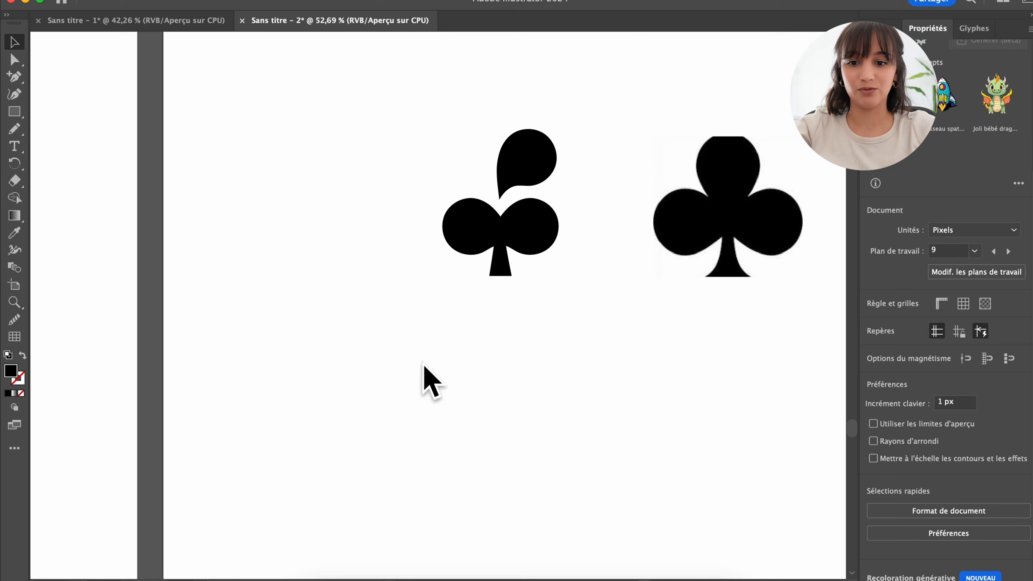
Delete the reference club image beside the teardrop-built club symbol
{"action": "scroll", "coordinate": [422, 366], "scroll_direction": "down", "scroll_amount": 2}
{"action": "left_click", "coordinate": [592, 239]}
{"action": "key", "text": "Delete"}
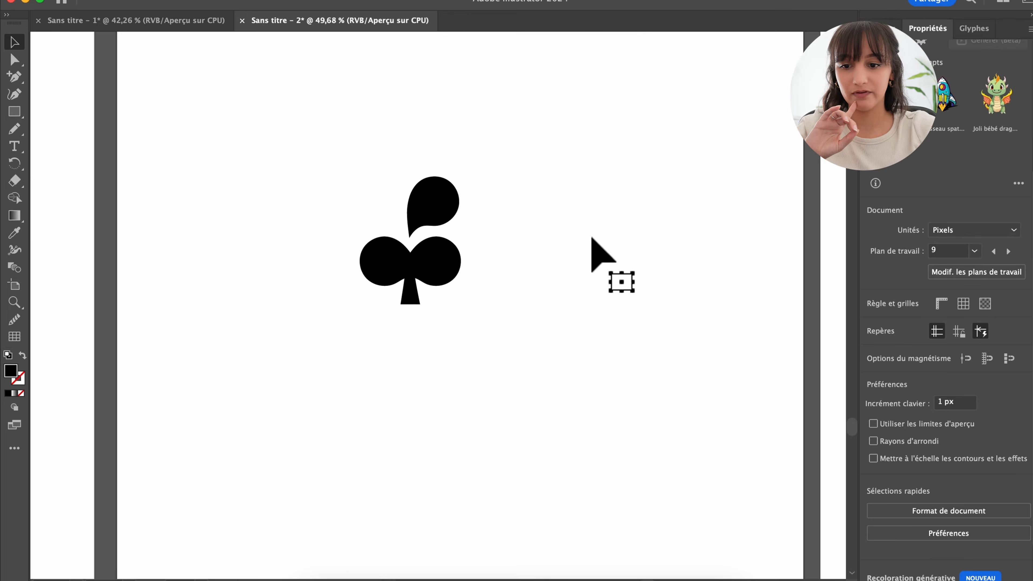
Copy the club symbol onto the king card artboard and unite its shapes with the Pathfinder
{"action": "scroll", "coordinate": [664, 234], "scroll_direction": "right", "scroll_amount": 5}
{"action": "scroll", "coordinate": [664, 233], "scroll_direction": "down", "scroll_amount": 6}
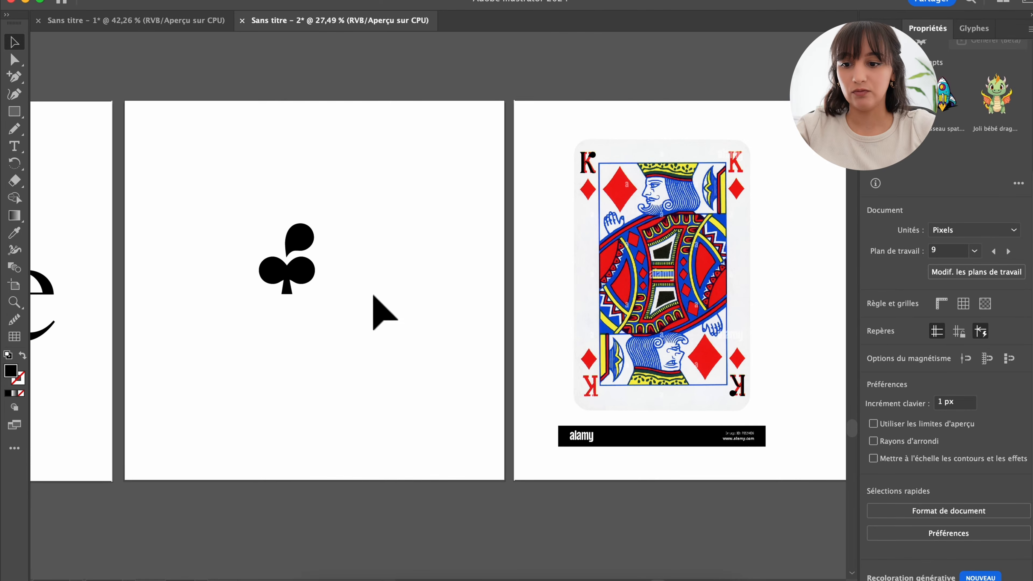
{"action": "left_click", "coordinate": [313, 281]}
{"action": "left_click_drag", "start_coordinate": [313, 281], "coordinate": [586, 248]}
{"action": "left_click", "coordinate": [877, 506]}
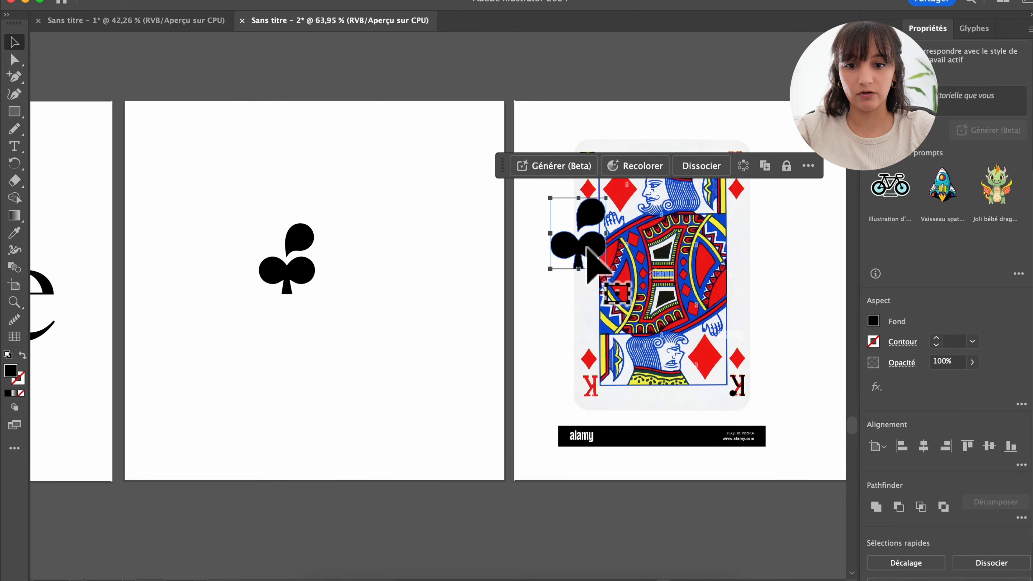
Fit small copies of the club symbol beneath the black K in the king card's opposite corners
{"action": "scroll", "coordinate": [587, 248], "scroll_direction": "up", "scroll_amount": 5}
{"action": "left_click_drag", "start_coordinate": [514, 401], "coordinate": [530, 217]}
{"action": "key", "text": "ctrl+0"}
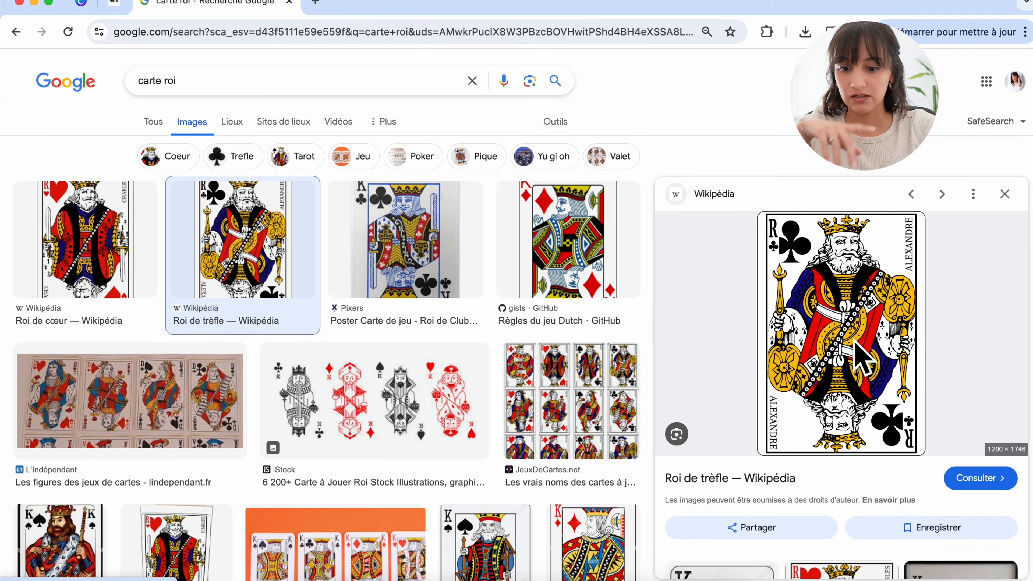
Switch to the browser, copy the Wikipedia king of clubs image, and place it beside the king card as a reference
{"action": "right_click", "coordinate": [861, 358]}
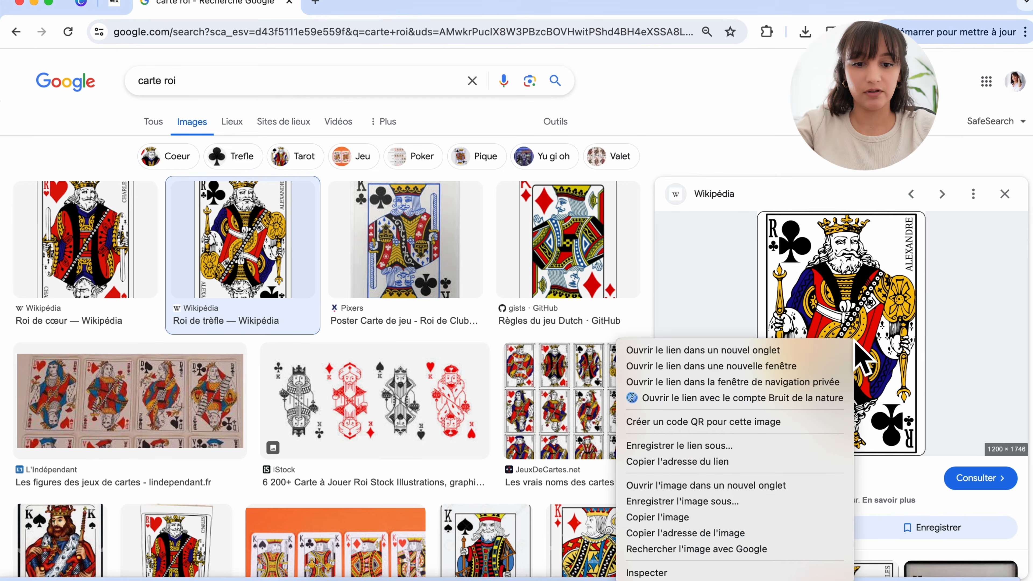
{"action": "left_click", "coordinate": [748, 516]}
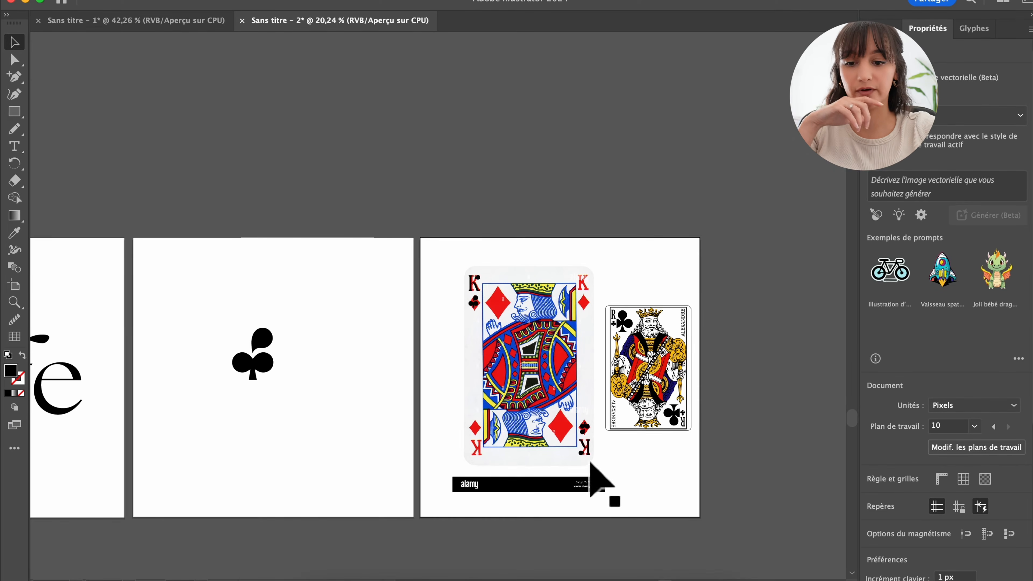
Draw an outlined rectangle around the king card, then duplicate it and resize the copy to the card's inner frame
{"action": "scroll", "coordinate": [653, 438], "scroll_direction": "up", "scroll_amount": 2}
{"action": "left_click", "coordinate": [14, 111]}
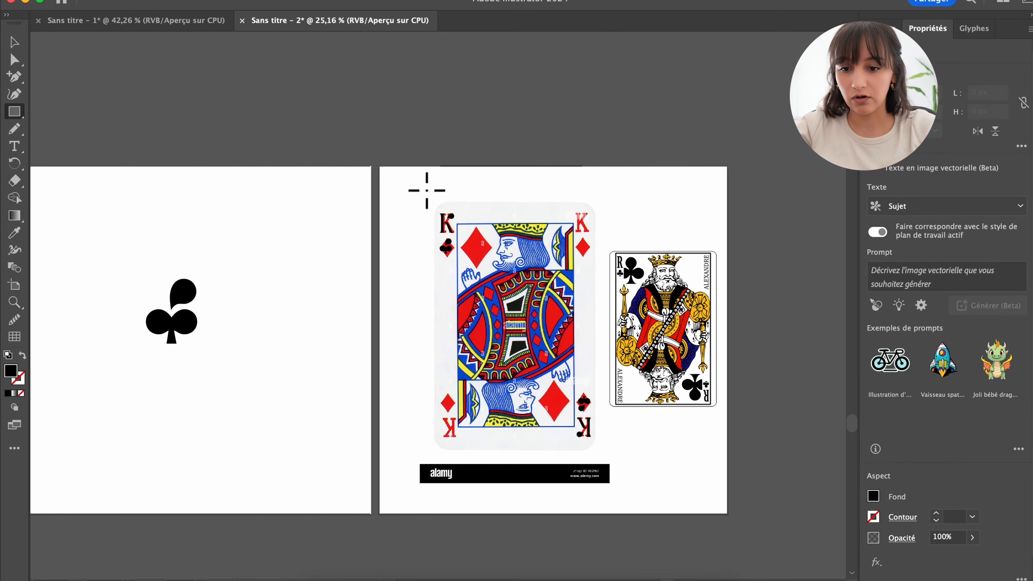
{"action": "key", "text": "v"}
{"action": "left_click", "coordinate": [443, 215]}
{"action": "scroll", "coordinate": [321, 138], "scroll_direction": "up", "scroll_amount": 2}
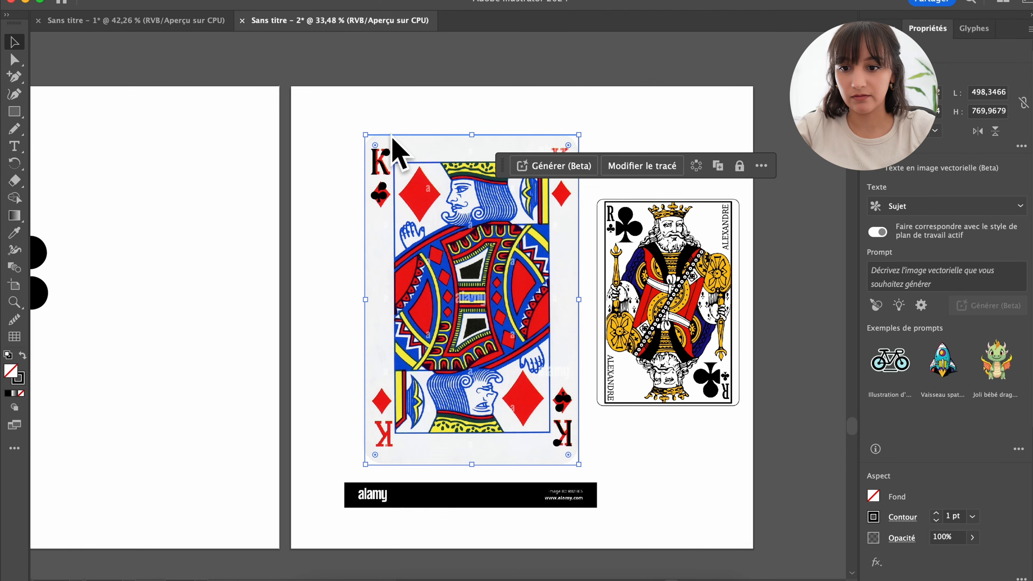
{"action": "left_click_drag", "start_coordinate": [391, 140], "coordinate": [420, 164]}
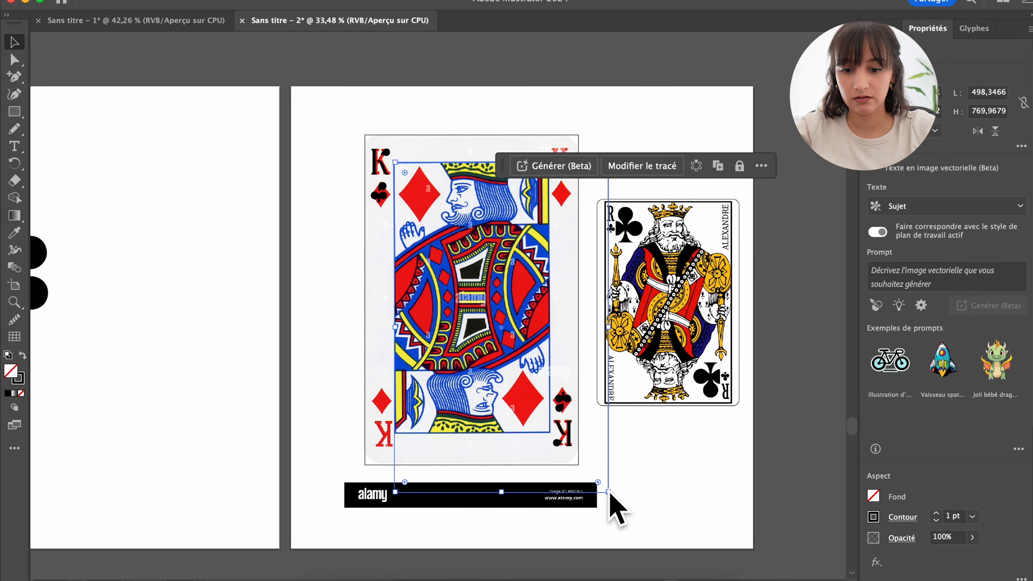
{"action": "left_click_drag", "start_coordinate": [608, 492], "coordinate": [550, 432]}
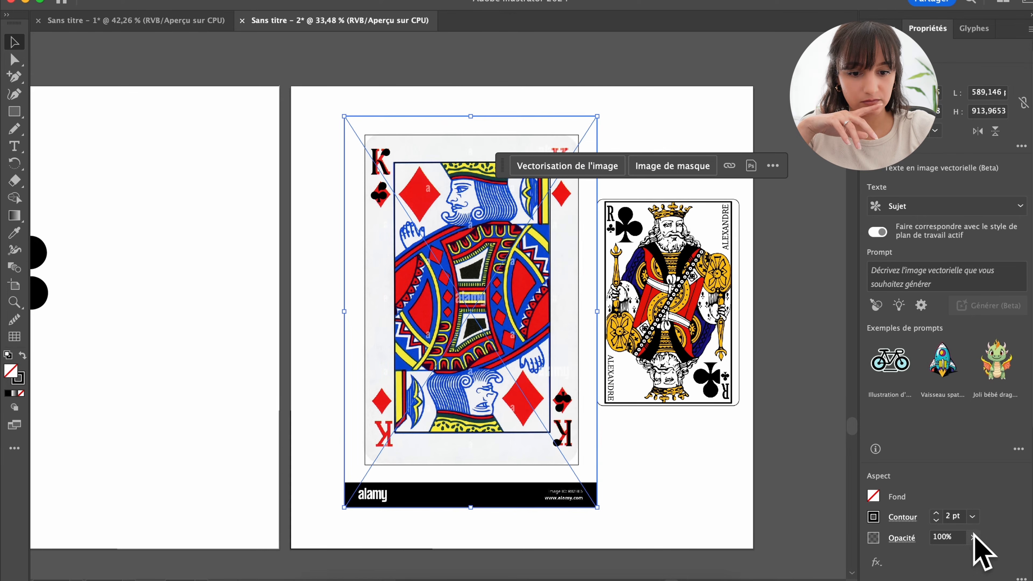
Lower the opacity of the king of diamonds reference image beneath the outlines
{"action": "left_click_drag", "start_coordinate": [974, 536], "coordinate": [922, 549]}
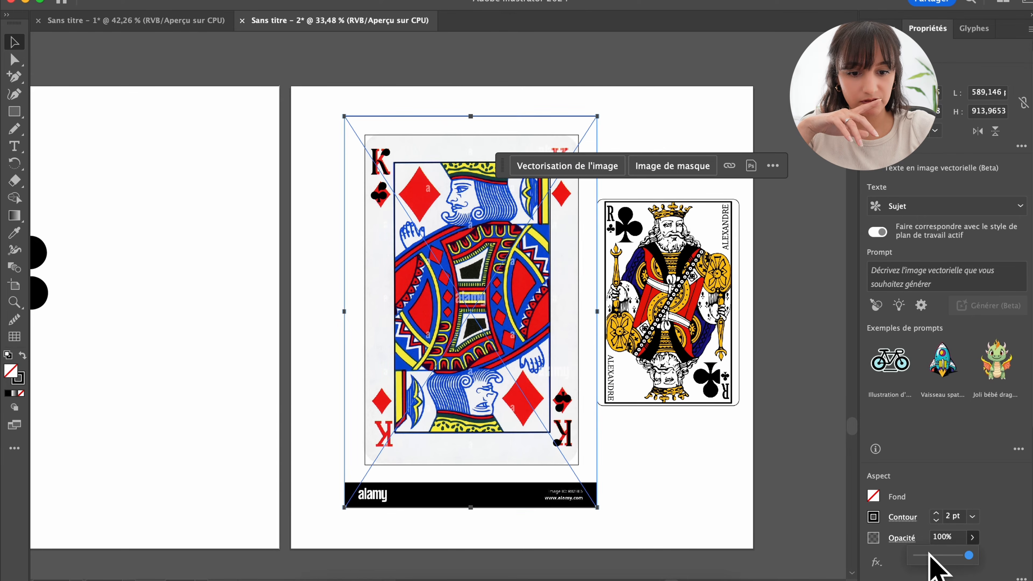
{"action": "left_click", "coordinate": [675, 547]}
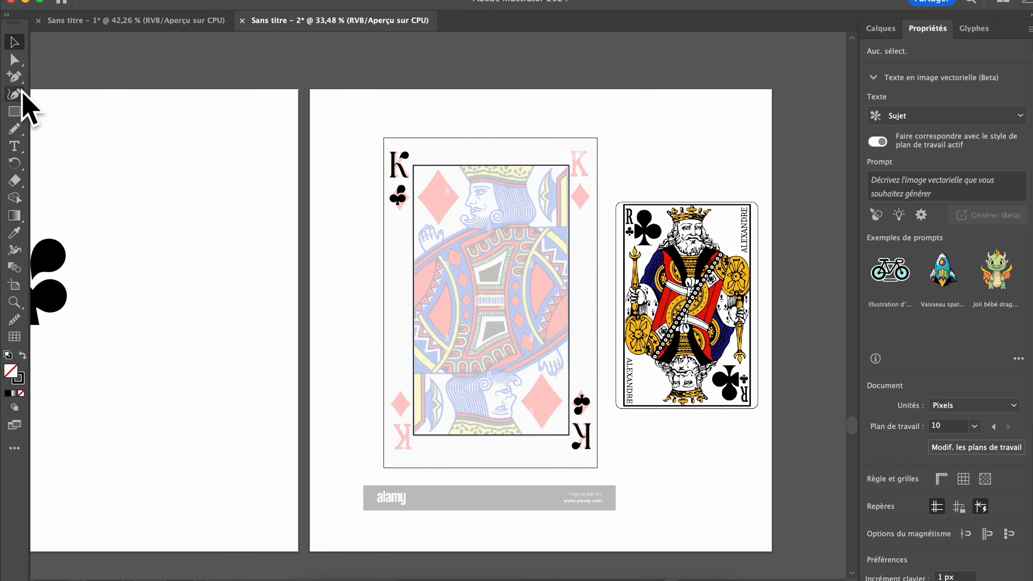
Duplicate the inner frame and run the centered text "Un café digne des rois." along it, wrapping around the upper-right corner
{"action": "left_click", "coordinate": [496, 171]}
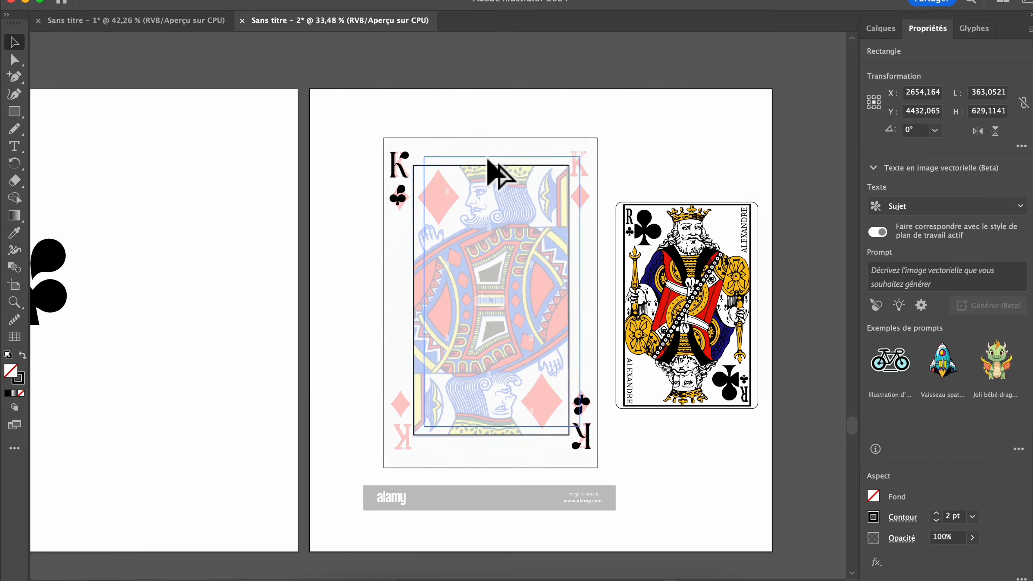
{"action": "left_click_drag", "start_coordinate": [488, 160], "coordinate": [488, 161]}
{"action": "left_click_drag", "start_coordinate": [14, 147], "coordinate": [81, 179]}
{"action": "left_click", "coordinate": [483, 157]}
{"action": "scroll", "coordinate": [944, 366], "scroll_direction": "down", "scroll_amount": 10}
{"action": "left_click", "coordinate": [934, 326]}
{"action": "left_click", "coordinate": [968, 535]}
{"action": "left_click", "coordinate": [15, 60]}
{"action": "left_click_drag", "start_coordinate": [528, 442], "coordinate": [537, 146]}
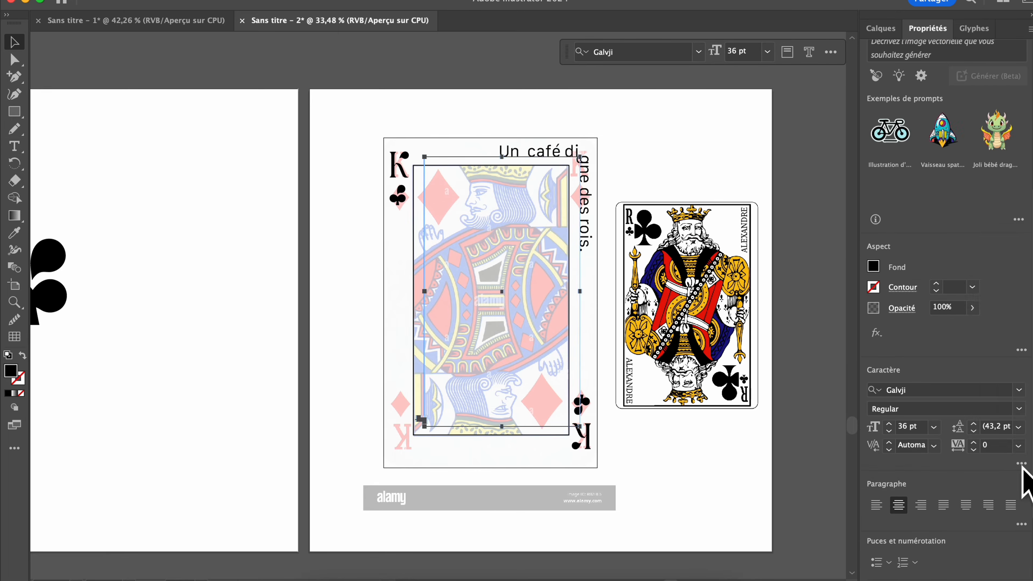
Set the frame text in capitals with 200 tracking and reduce its size to 27 pt
{"action": "left_click", "coordinate": [1018, 445]}
{"action": "left_click", "coordinate": [996, 427]}
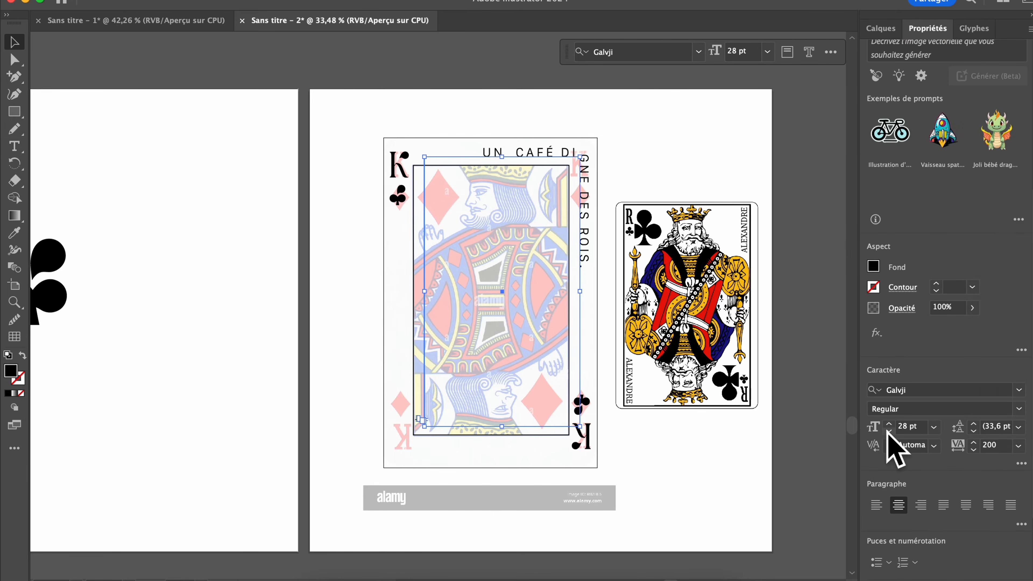
{"action": "left_click", "coordinate": [889, 431]}
Duplicate the frame text, flip it horizontally and vertically, and position it around the card's lower-left corner
{"action": "left_click_drag", "start_coordinate": [500, 157], "coordinate": [496, 201]}
{"action": "left_click", "coordinate": [977, 131]}
{"action": "left_click", "coordinate": [995, 131]}
{"action": "left_click_drag", "start_coordinate": [457, 476], "coordinate": [438, 456]}
{"action": "left_click", "coordinate": [337, 436]}
Clear the reference images from the card design and place a large K in the center of its inner frame
{"action": "scroll", "coordinate": [337, 437], "scroll_direction": "down", "scroll_amount": 5}
{"action": "left_click", "coordinate": [299, 331]}
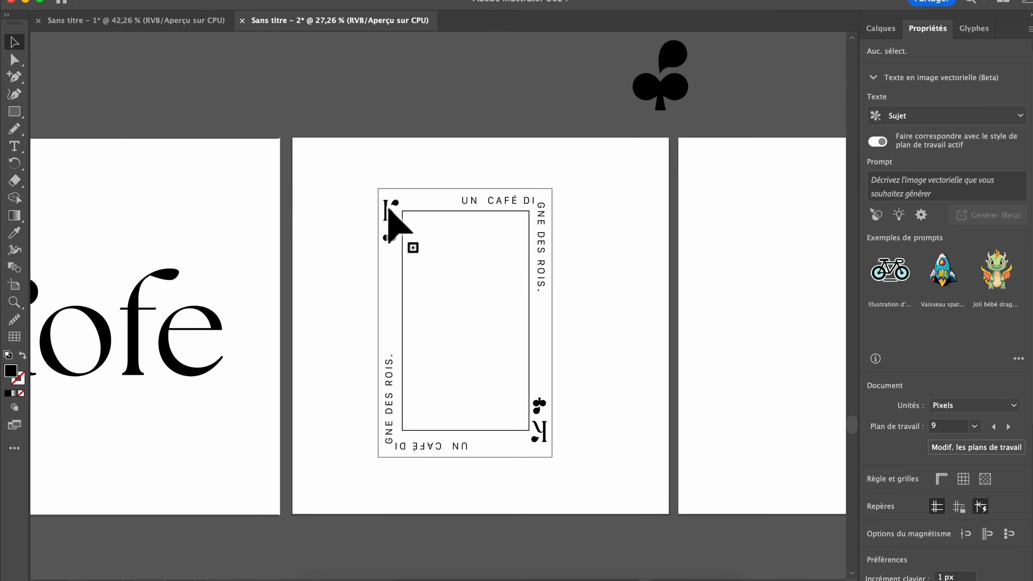
{"action": "scroll", "coordinate": [397, 224], "scroll_direction": "left", "scroll_amount": 5}
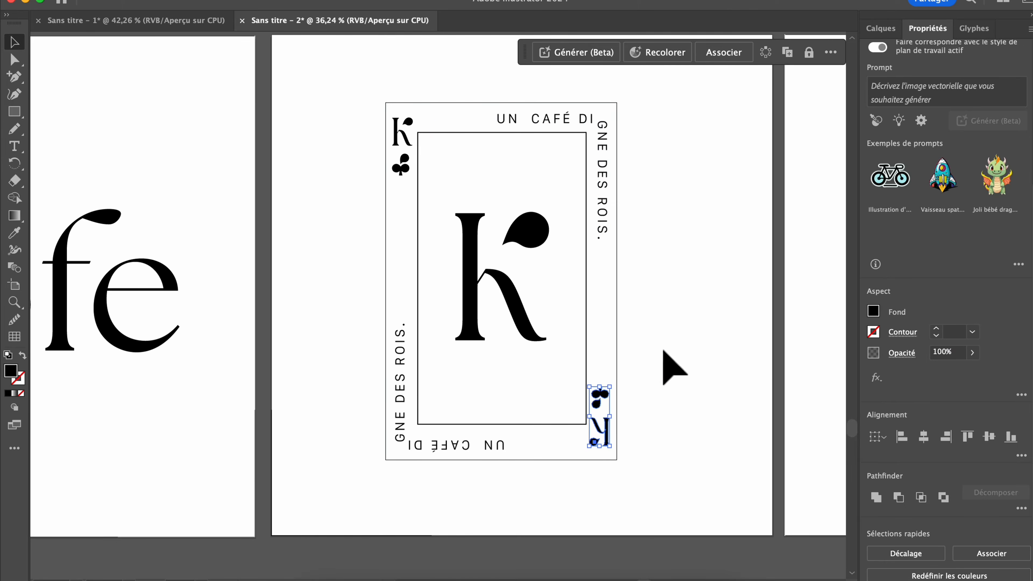
{"action": "left_click", "coordinate": [663, 352]}
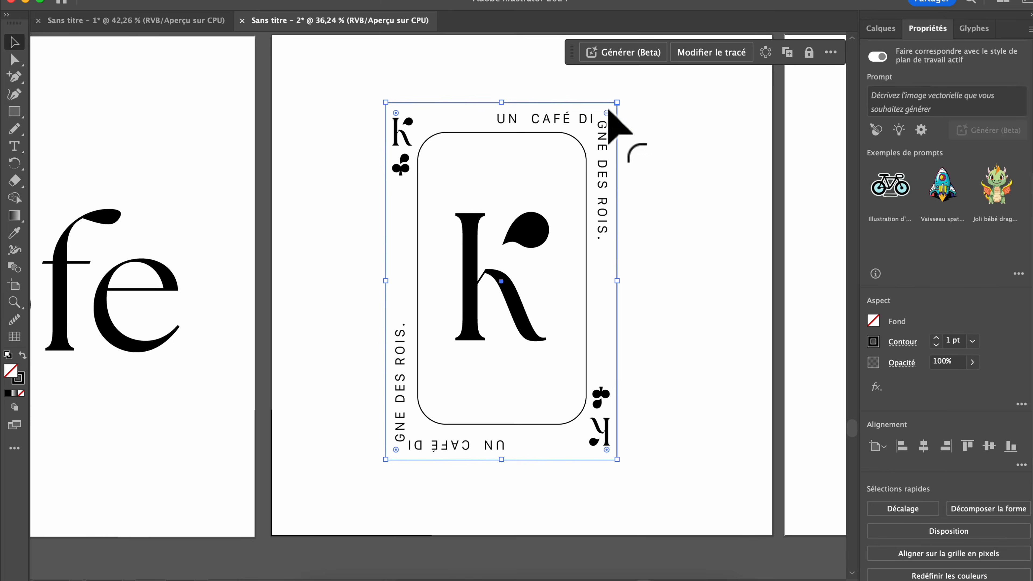
Round all inner frame corners, but only the upper-right and lower-left corners of the card's outer outline
{"action": "double_click", "coordinate": [396, 451]}
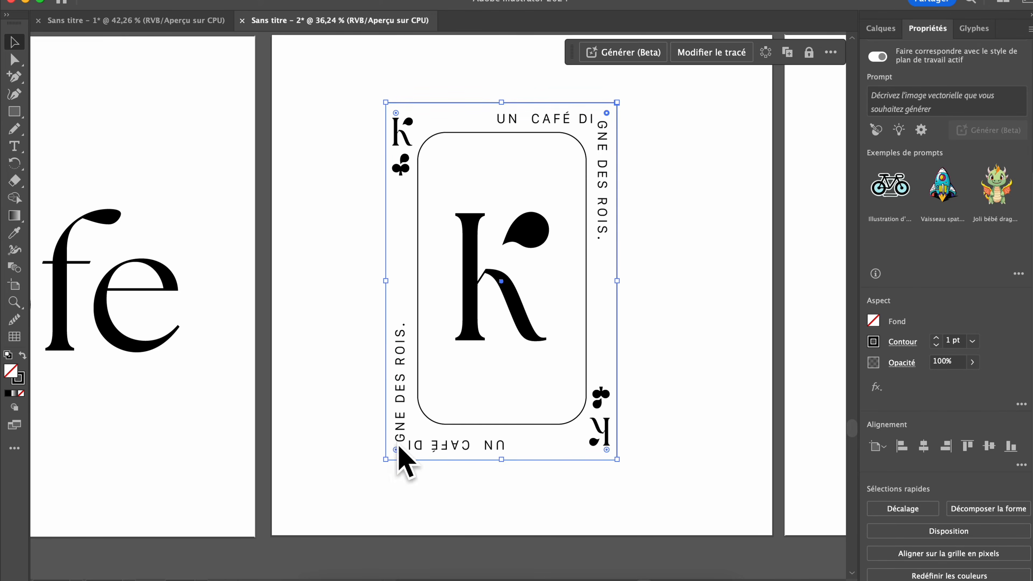
{"action": "left_click_drag", "start_coordinate": [399, 448], "coordinate": [406, 433]}
{"action": "left_click", "coordinate": [677, 398]}
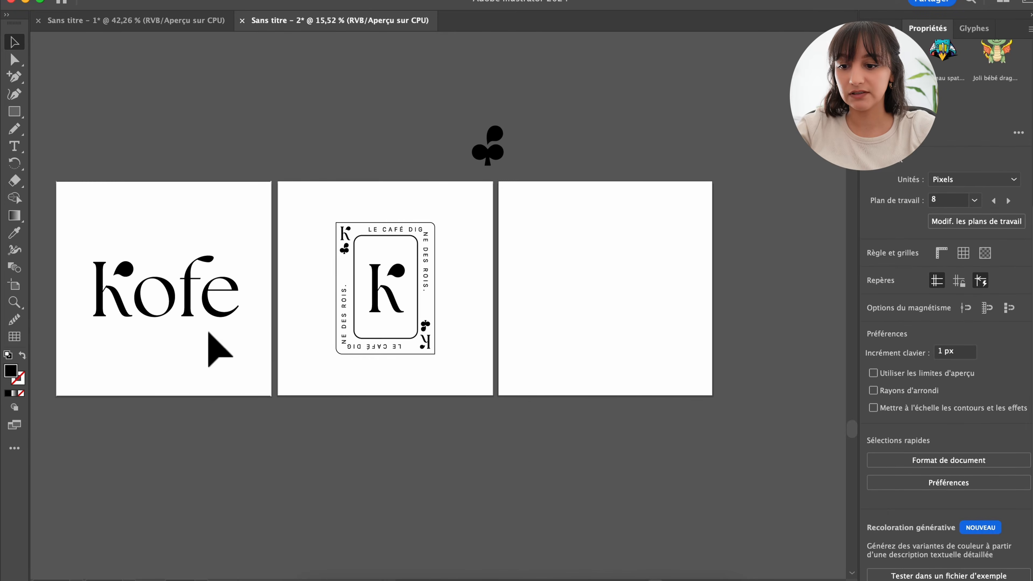
Copy the Kofe wordmark onto the empty artboard beside the card and move the club symbol above its center
{"action": "left_click", "coordinate": [175, 293]}
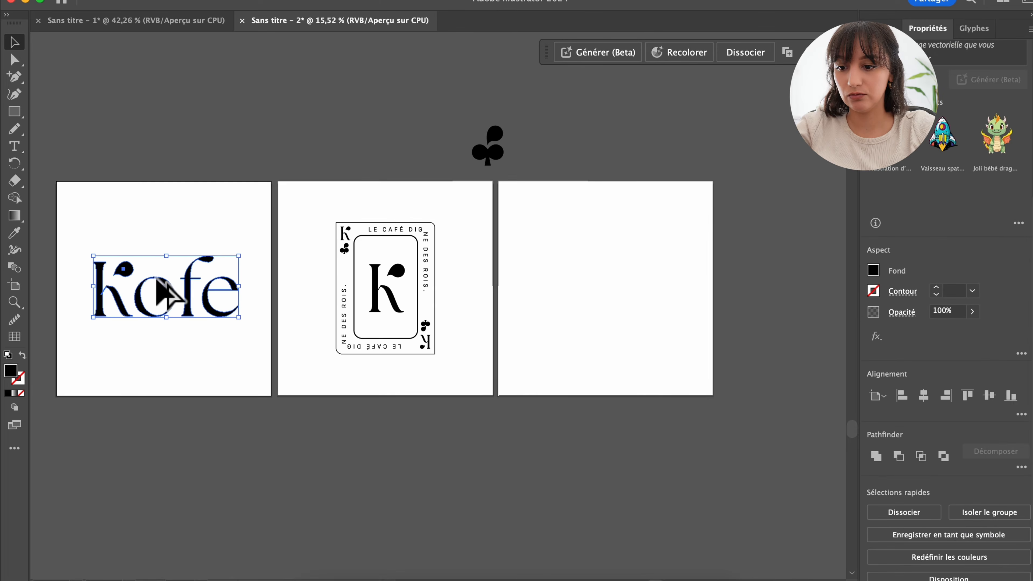
{"action": "left_click_drag", "start_coordinate": [173, 295], "coordinate": [604, 283]}
{"action": "left_click", "coordinate": [747, 289]}
{"action": "scroll", "coordinate": [631, 287], "scroll_direction": "up", "scroll_amount": 2}
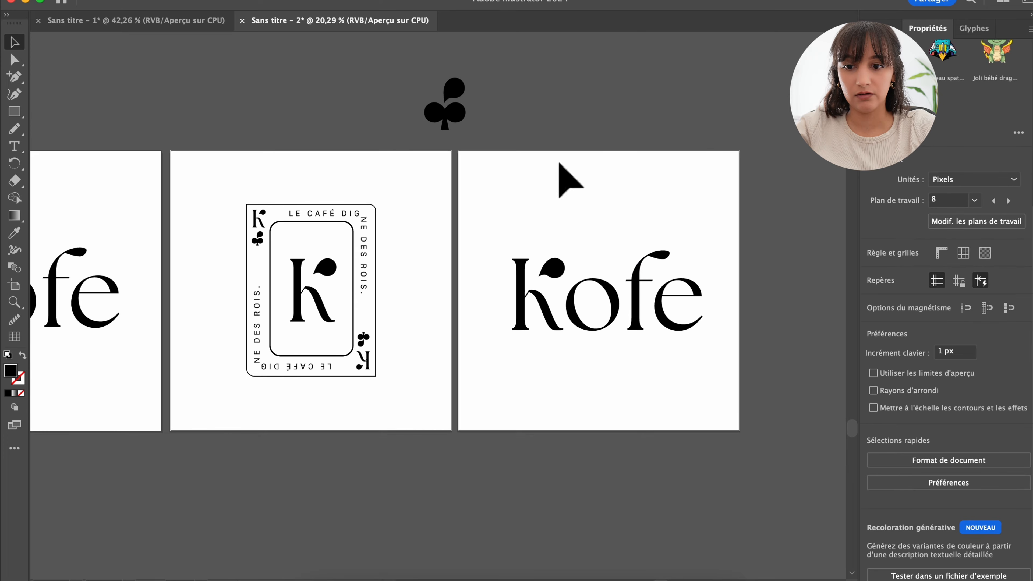
{"action": "left_click", "coordinate": [443, 125]}
{"action": "left_click_drag", "start_coordinate": [458, 115], "coordinate": [621, 238]}
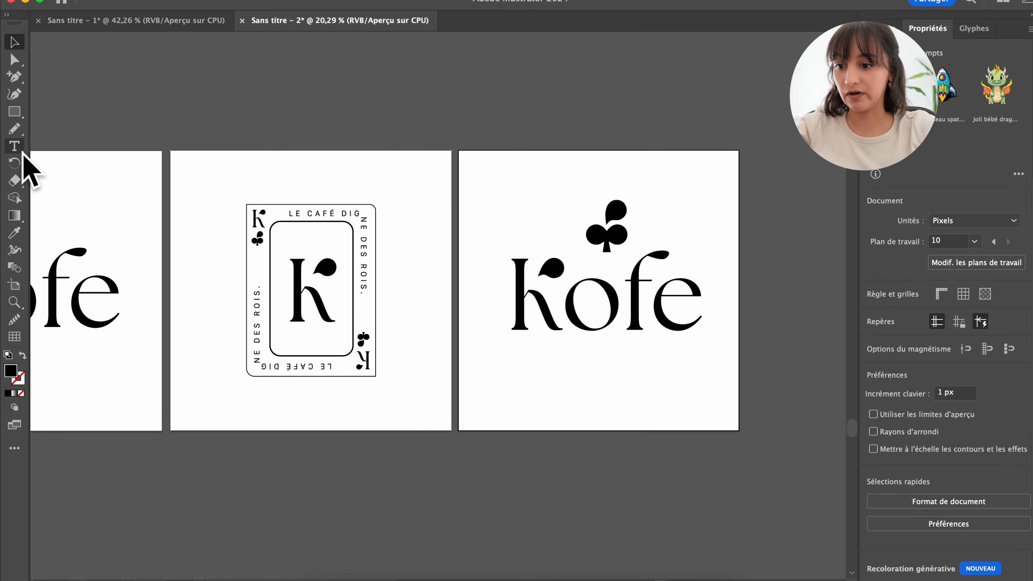
Add a text area beneath the copied wordmark containing "Le café digne des rois."
{"action": "left_click", "coordinate": [20, 151]}
{"action": "left_click_drag", "start_coordinate": [466, 342], "coordinate": [764, 397]}
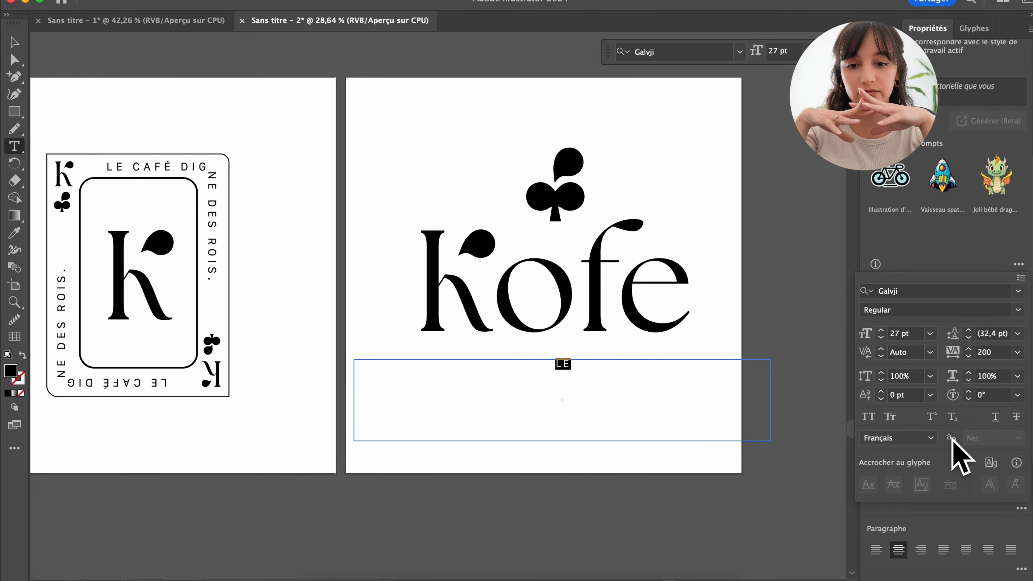
{"action": "type", "text": "Le café d"}
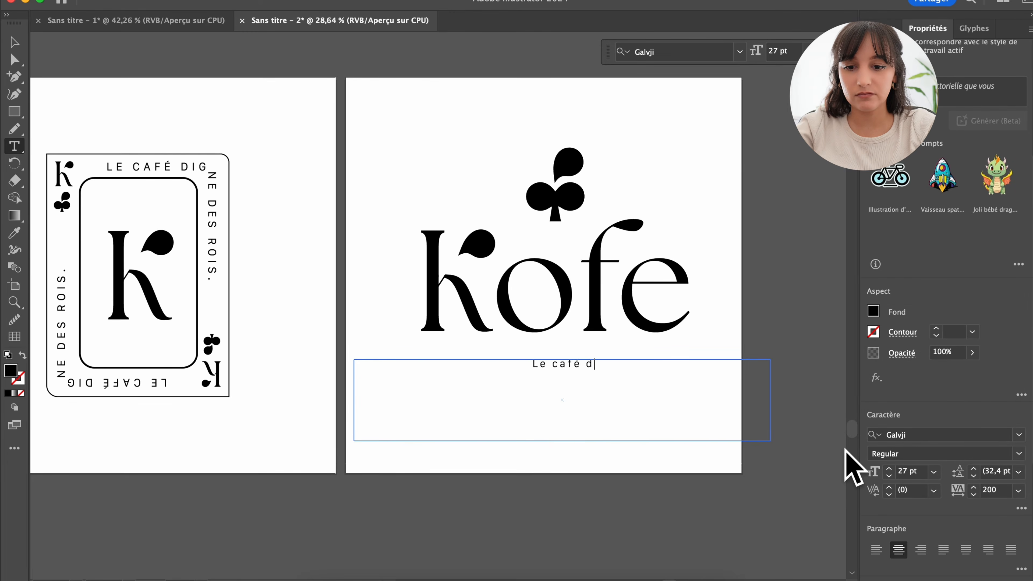
{"action": "type", "text": "igne des rois."}
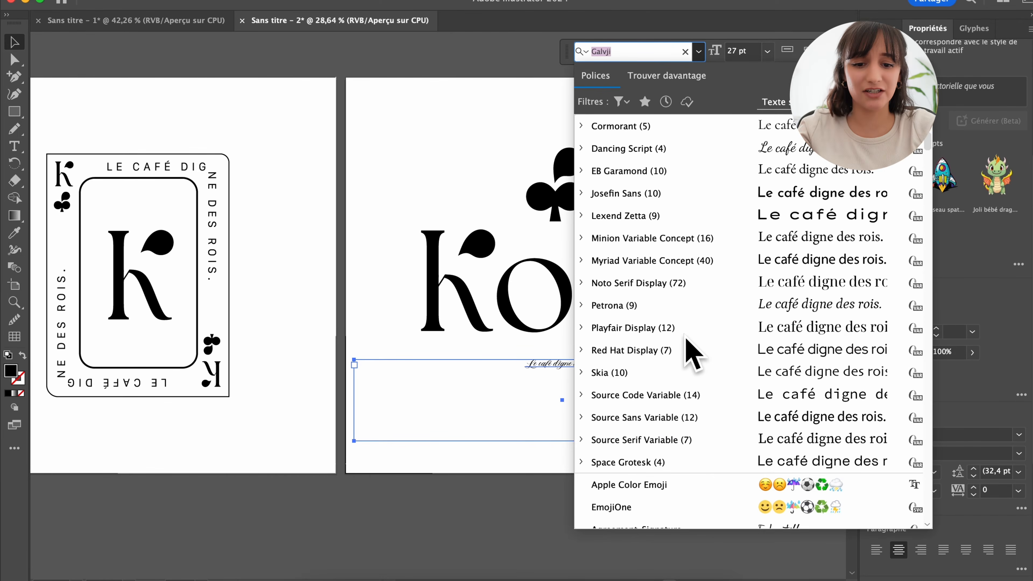
Apply the Tesla script font to the tagline and enlarge it to the largest preset font size
{"action": "scroll", "coordinate": [693, 354], "scroll_direction": "down", "scroll_amount": 10}
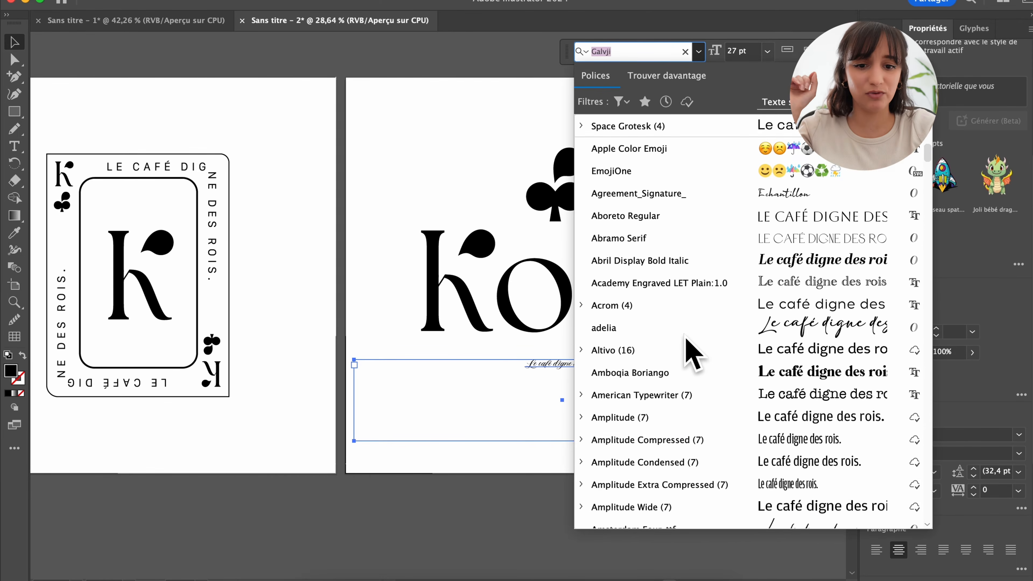
{"action": "scroll", "coordinate": [693, 354], "scroll_direction": "up", "scroll_amount": 5}
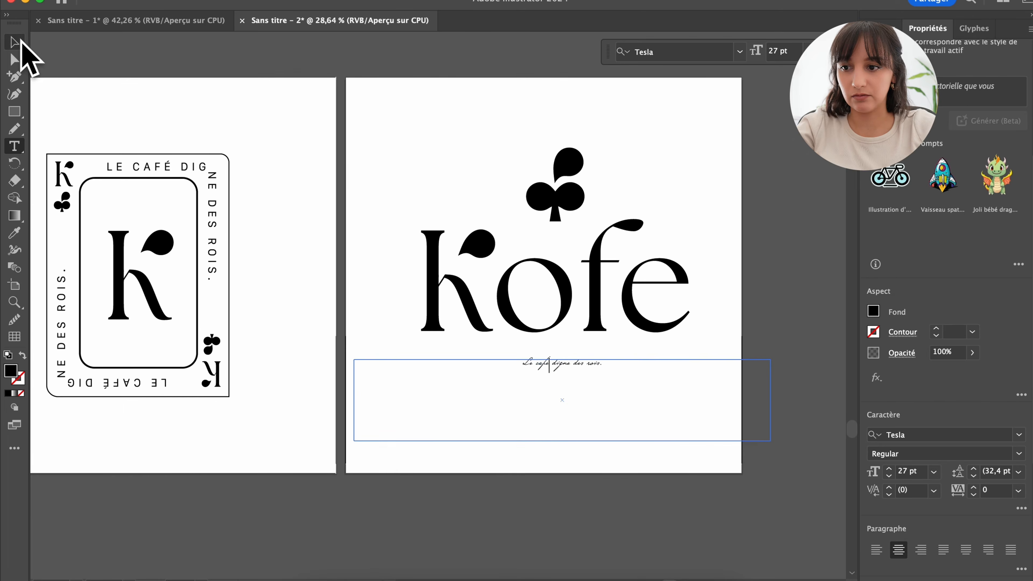
{"action": "left_click", "coordinate": [19, 42]}
{"action": "left_click", "coordinate": [934, 472]}
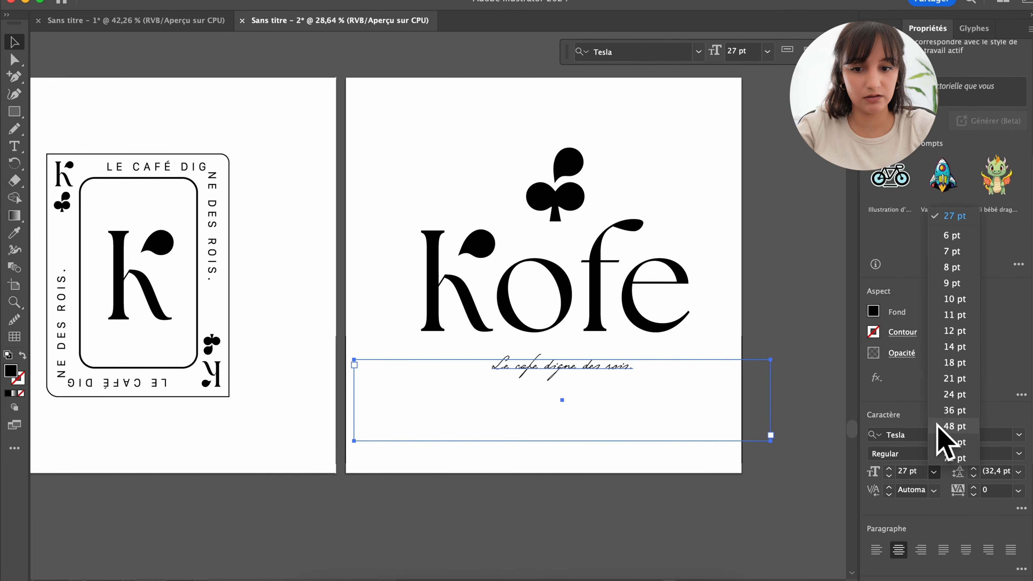
{"action": "left_click", "coordinate": [949, 459]}
{"action": "left_click", "coordinate": [646, 549]}
Center the club symbol, wordmark and tagline horizontally with each other
{"action": "left_click_drag", "start_coordinate": [652, 535], "coordinate": [541, 138]}
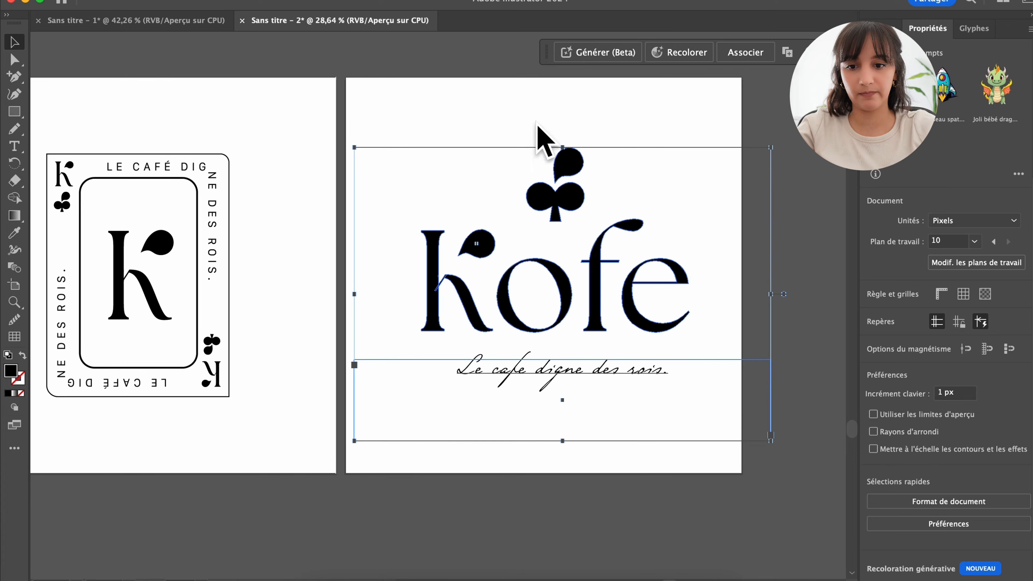
{"action": "left_click", "coordinate": [926, 438]}
{"action": "left_click", "coordinate": [750, 485]}
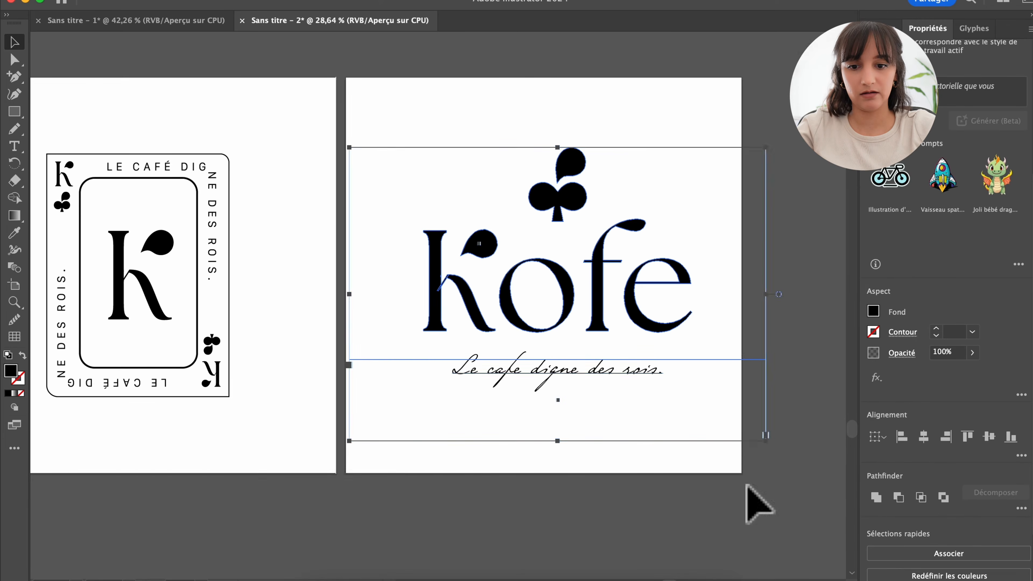
Delete the teardrop from the K of the wordmark that has the club and script tagline
{"action": "scroll", "coordinate": [749, 486], "scroll_direction": "down", "scroll_amount": 2}
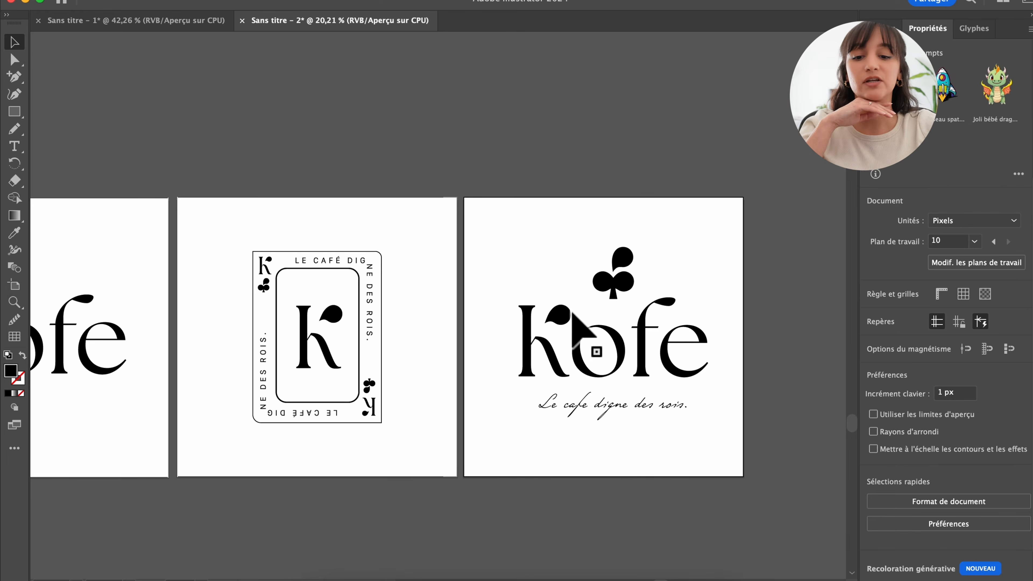
{"action": "scroll", "coordinate": [597, 321], "scroll_direction": "left", "scroll_amount": 3}
{"action": "scroll", "coordinate": [597, 322], "scroll_direction": "down", "scroll_amount": 1}
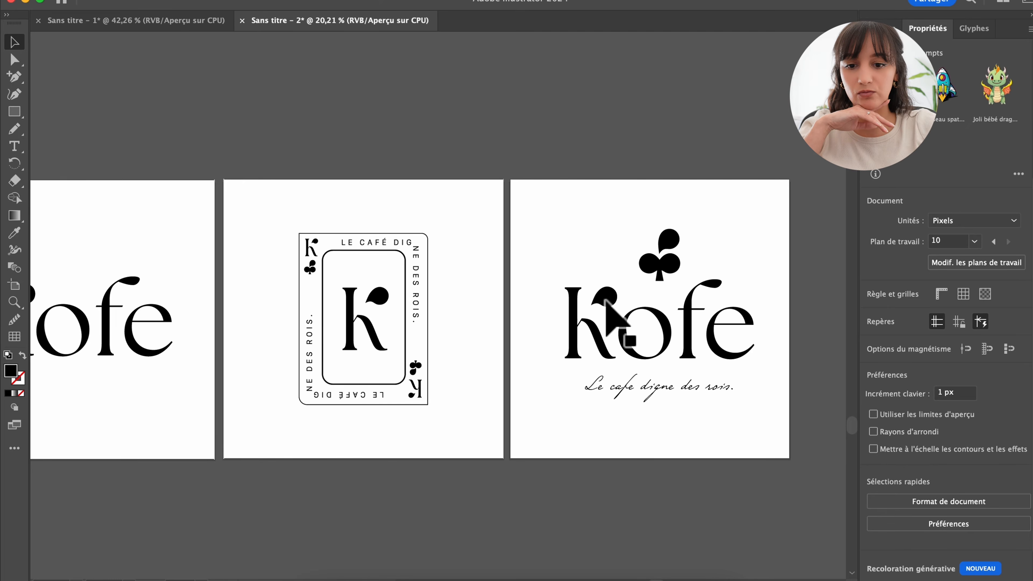
{"action": "scroll", "coordinate": [637, 281], "scroll_direction": "left", "scroll_amount": 4}
{"action": "scroll", "coordinate": [637, 281], "scroll_direction": "down", "scroll_amount": 1}
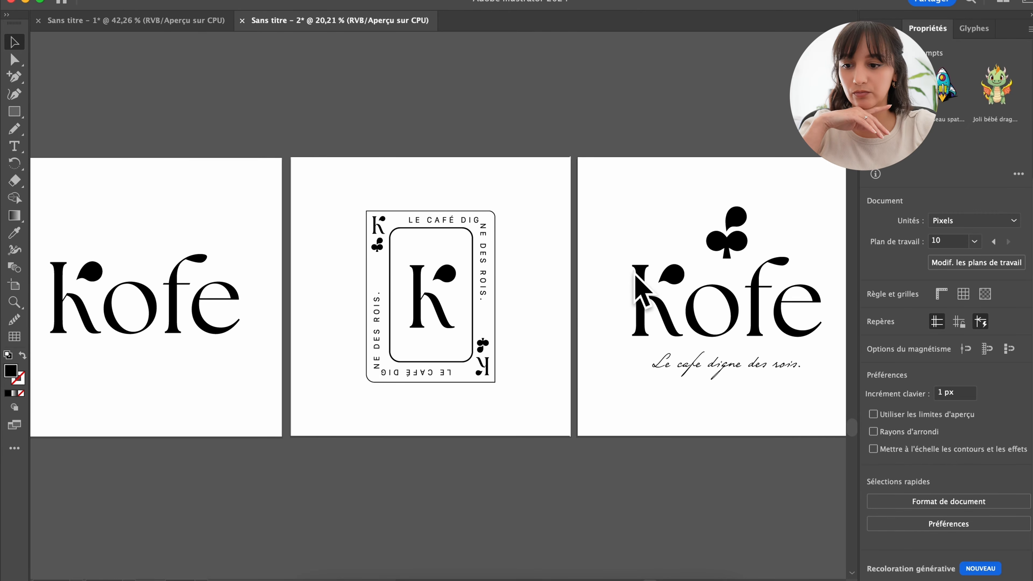
{"action": "scroll", "coordinate": [750, 293], "scroll_direction": "up", "scroll_amount": 2}
{"action": "scroll", "coordinate": [750, 293], "scroll_direction": "up", "scroll_amount": 2}
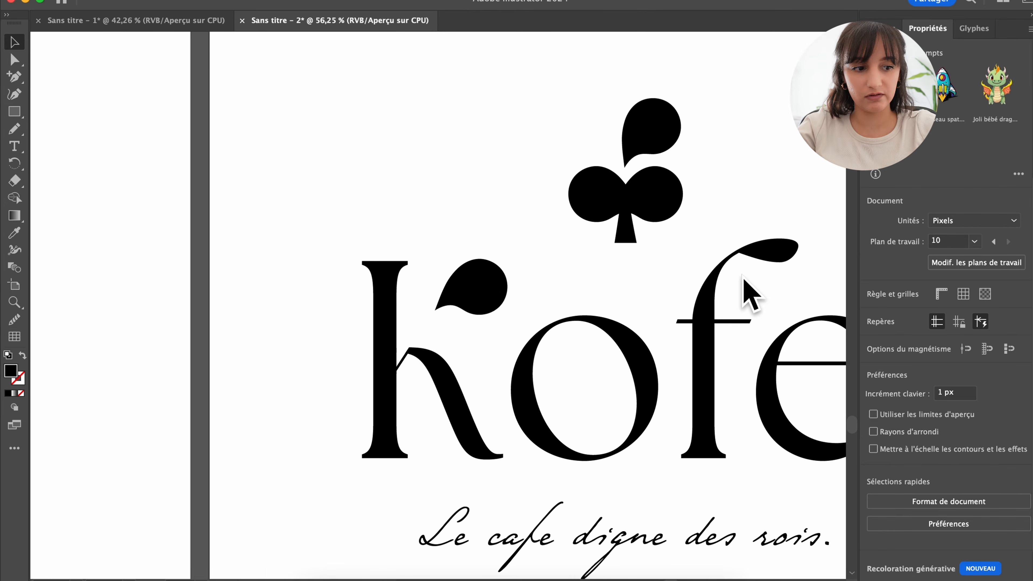
{"action": "double_click", "coordinate": [486, 284]}
{"action": "key", "text": "Delete"}
{"action": "double_click", "coordinate": [415, 255]}
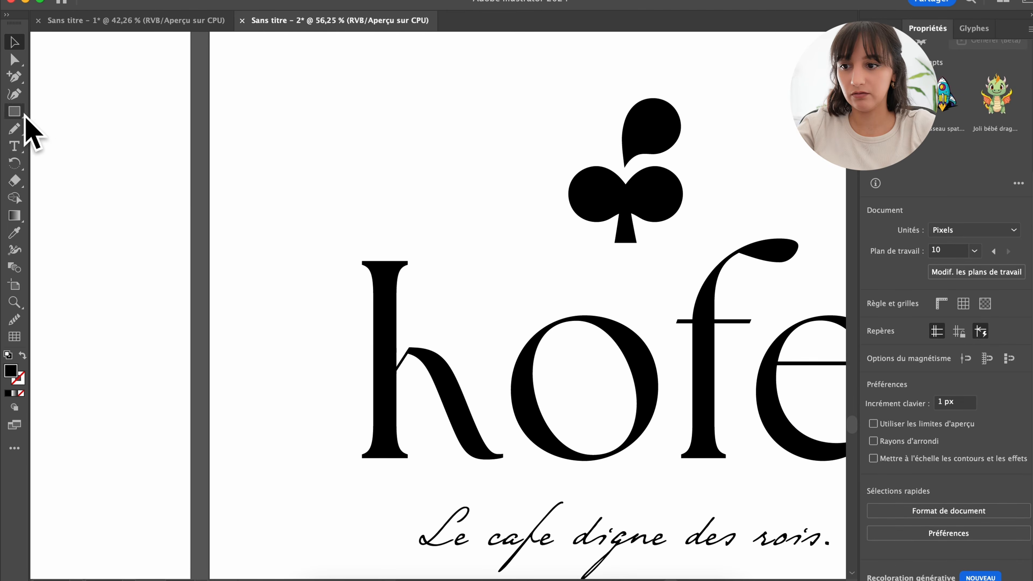
Draw a 3 pt diagonal line about 97 px wide and 145 px high, extending from the K's stem as its upper arm
{"action": "left_click", "coordinate": [15, 113]}
{"action": "left_click_drag", "start_coordinate": [14, 113], "coordinate": [87, 181]}
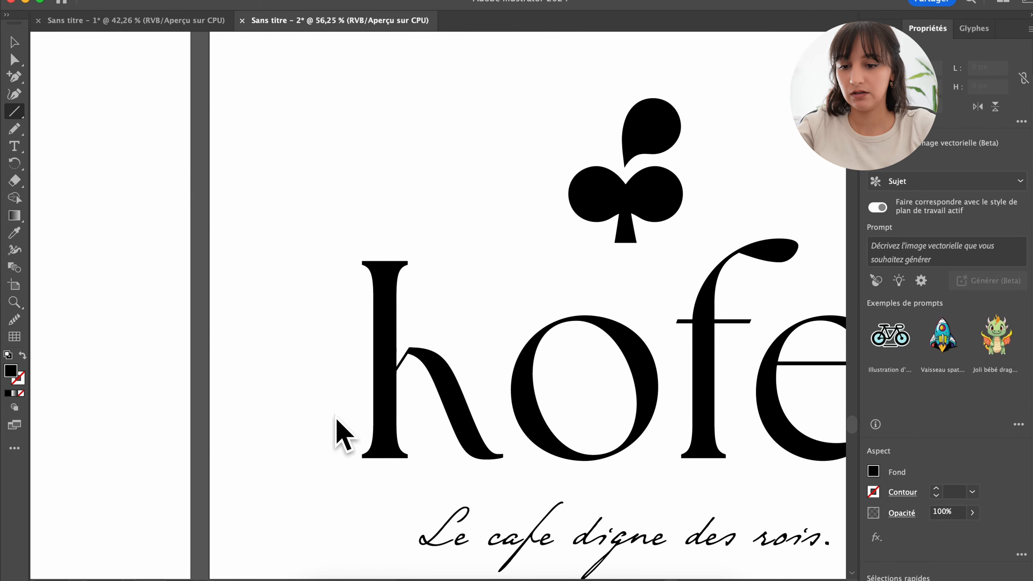
{"action": "scroll", "coordinate": [336, 417], "scroll_direction": "up", "scroll_amount": 2}
{"action": "scroll", "coordinate": [337, 417], "scroll_direction": "right", "scroll_amount": 3}
{"action": "scroll", "coordinate": [336, 417], "scroll_direction": "up", "scroll_amount": 2}
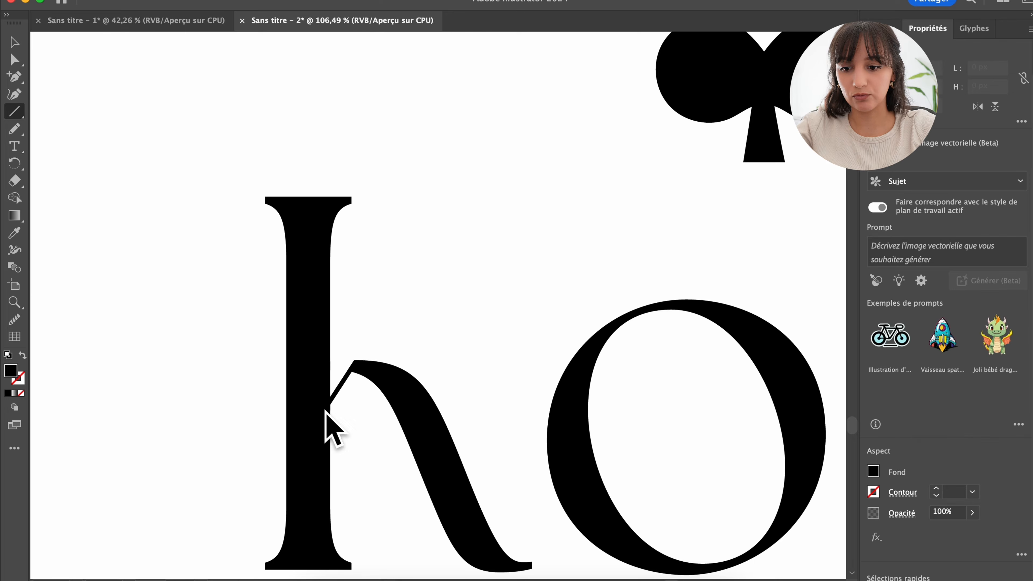
{"action": "left_click_drag", "start_coordinate": [452, 210], "coordinate": [457, 210]}
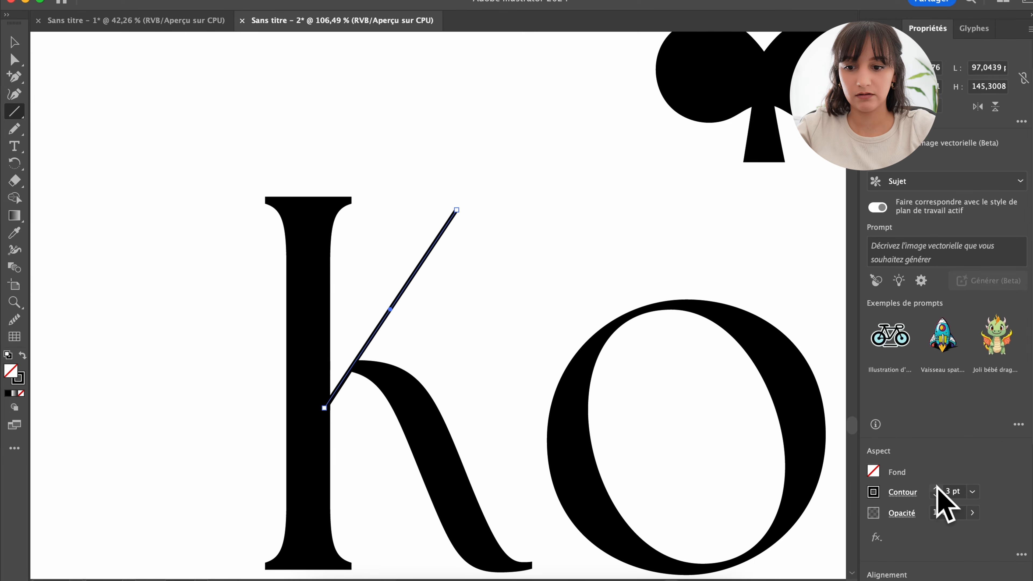
{"action": "left_click", "coordinate": [15, 42]}
{"action": "left_click", "coordinate": [143, 224]}
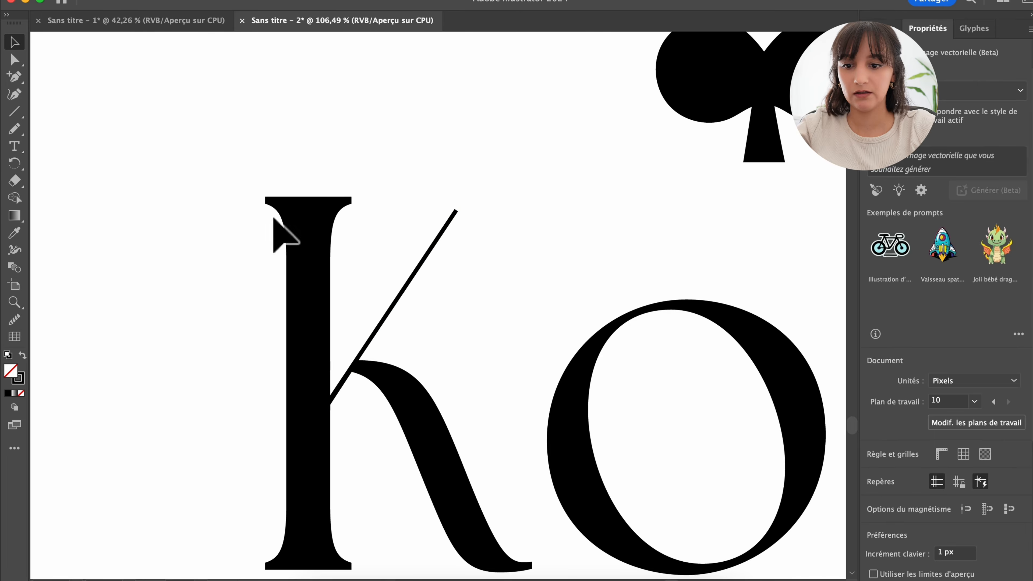
Select the club, wordmark and tagline together and scale them up proportionally on their artboard
{"action": "scroll", "coordinate": [276, 223], "scroll_direction": "down", "scroll_amount": 3}
{"action": "scroll", "coordinate": [284, 234], "scroll_direction": "down", "scroll_amount": 6}
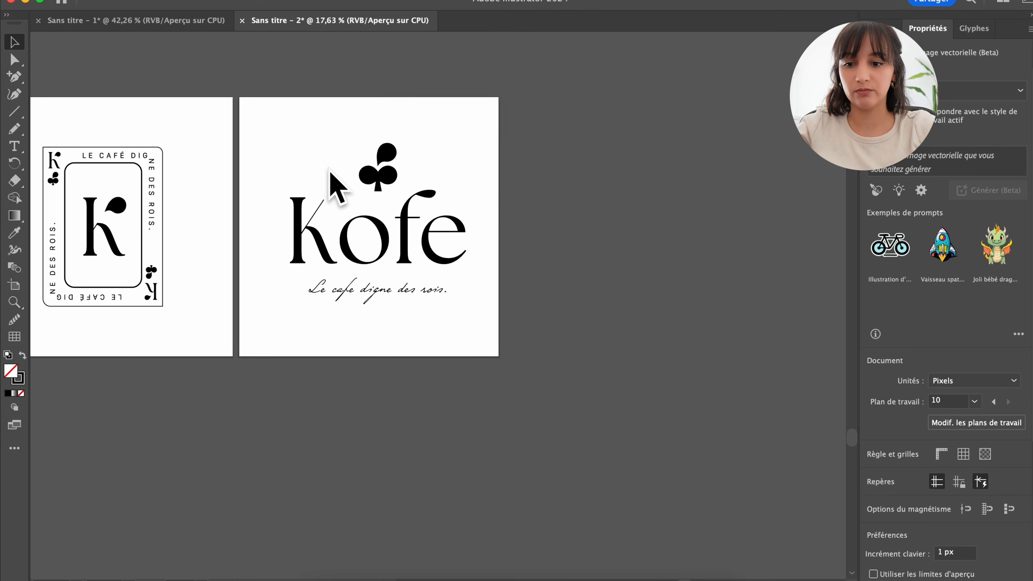
{"action": "scroll", "coordinate": [330, 169], "scroll_direction": "up", "scroll_amount": 1}
{"action": "left_click_drag", "start_coordinate": [696, 337], "coordinate": [502, 219]}
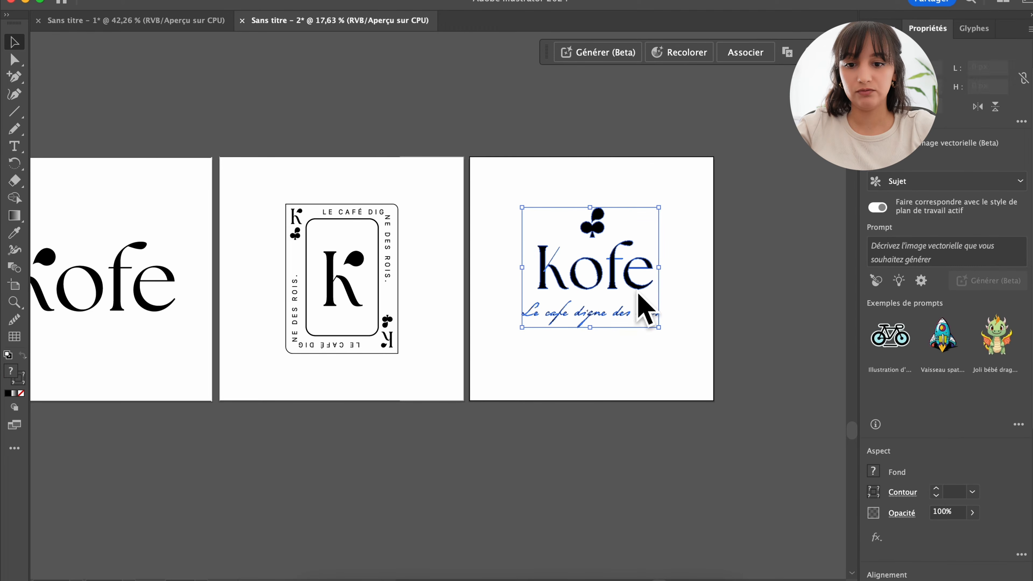
{"action": "left_click_drag", "start_coordinate": [590, 327], "coordinate": [590, 350]}
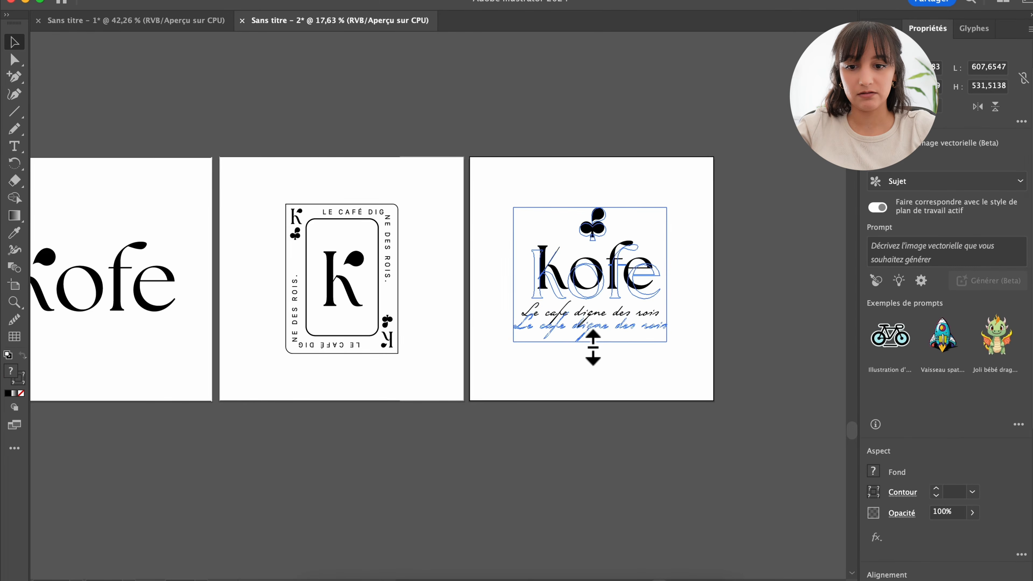